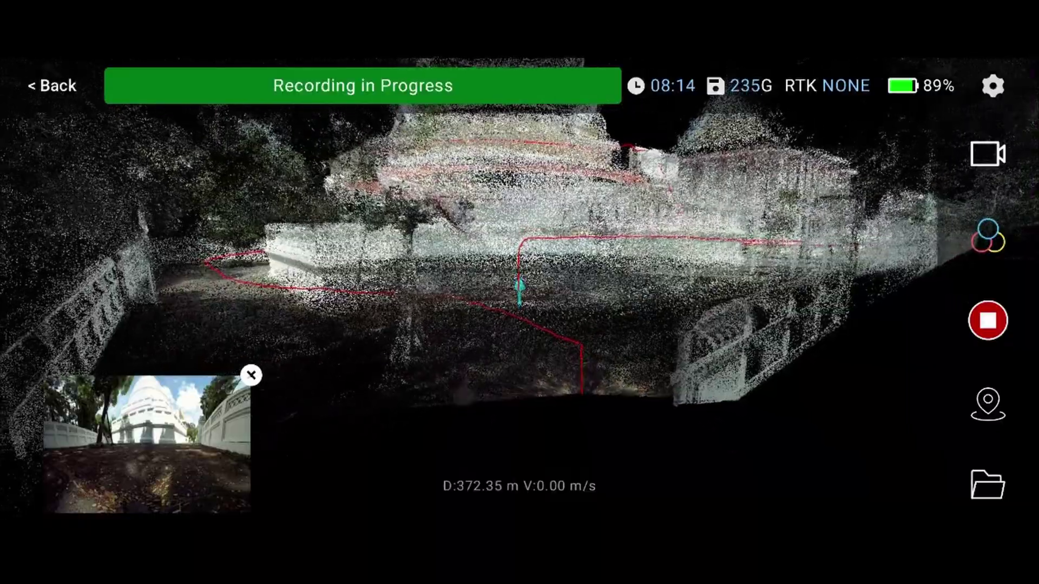
# - Stop the SHARE C1 scan recording and confirm the project is complete
pyautogui.moveTo(487, 436)
pyautogui.mouseDown()
pyautogui.moveTo(493, 394)
pyautogui.moveTo(512, 429)
pyautogui.mouseUp()
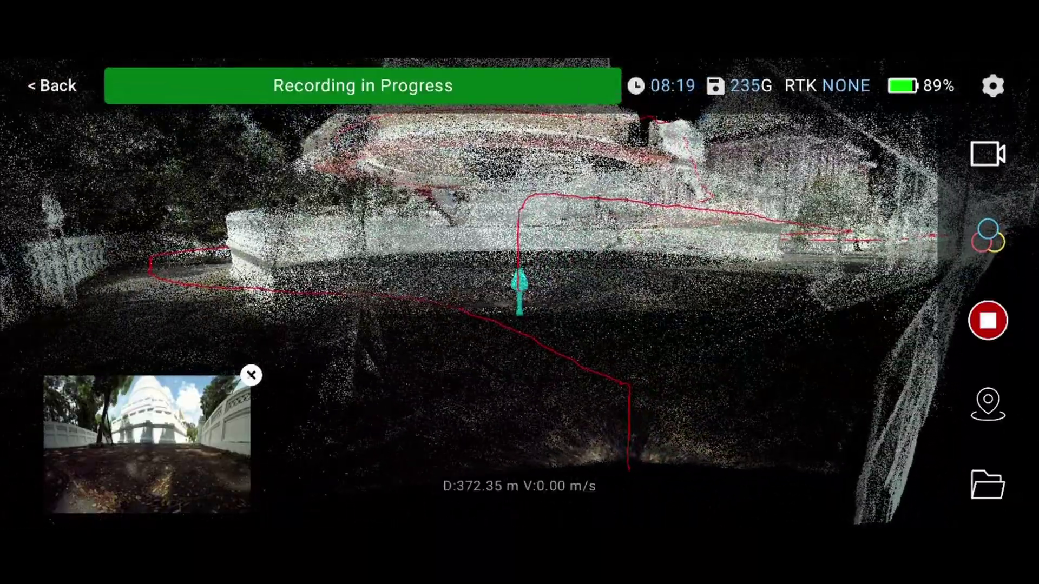
pyautogui.click(988, 319)
pyautogui.click(718, 332)
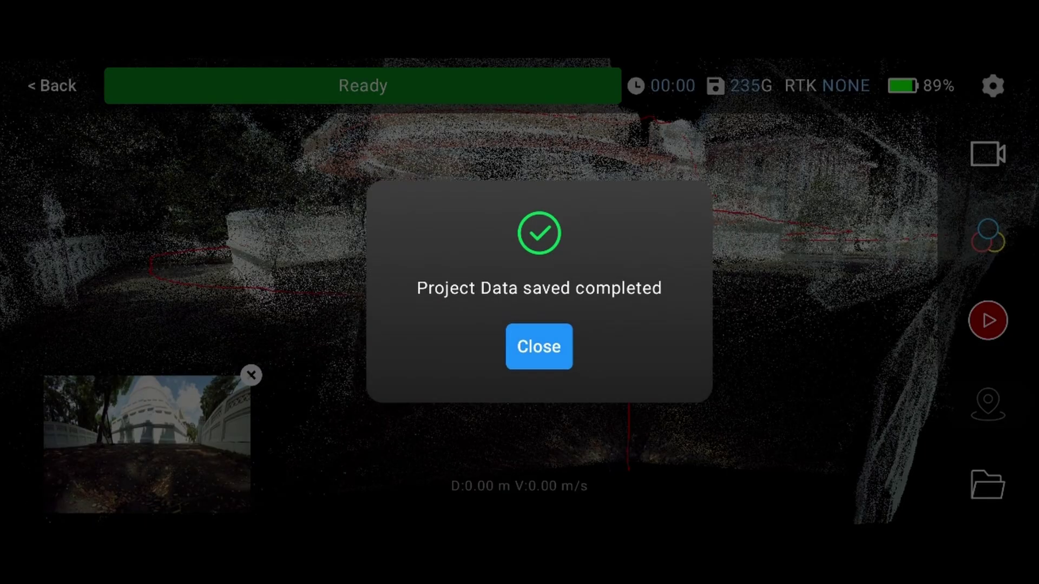
# - Dismiss the project-saved message and inspect the temple cloud from overhead, low and side views
pyautogui.click(539, 346)
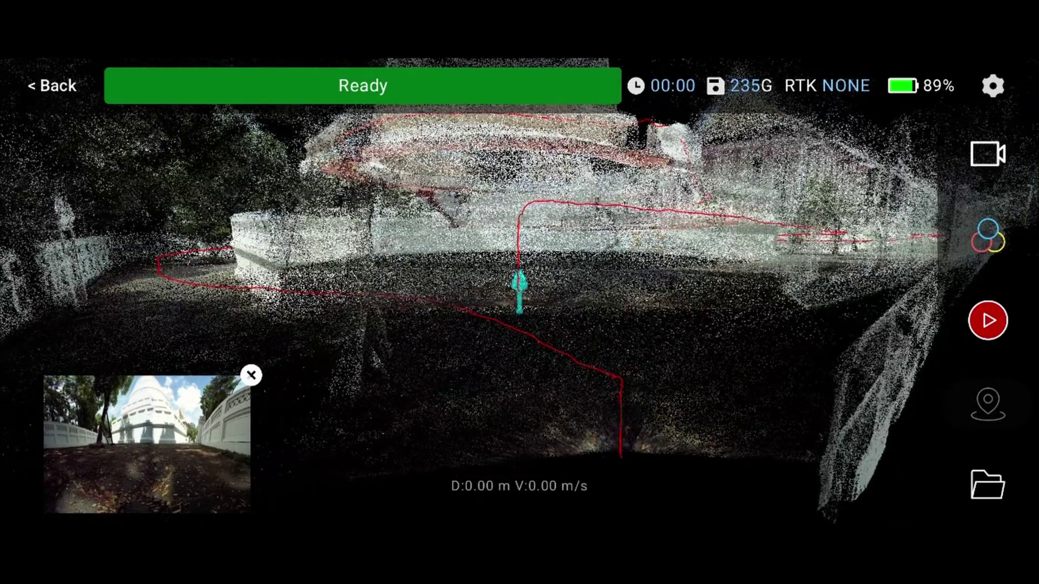
pyautogui.moveTo(460, 281)
pyautogui.mouseDown()
pyautogui.moveTo(446, 346)
pyautogui.moveTo(458, 414)
pyautogui.mouseUp()
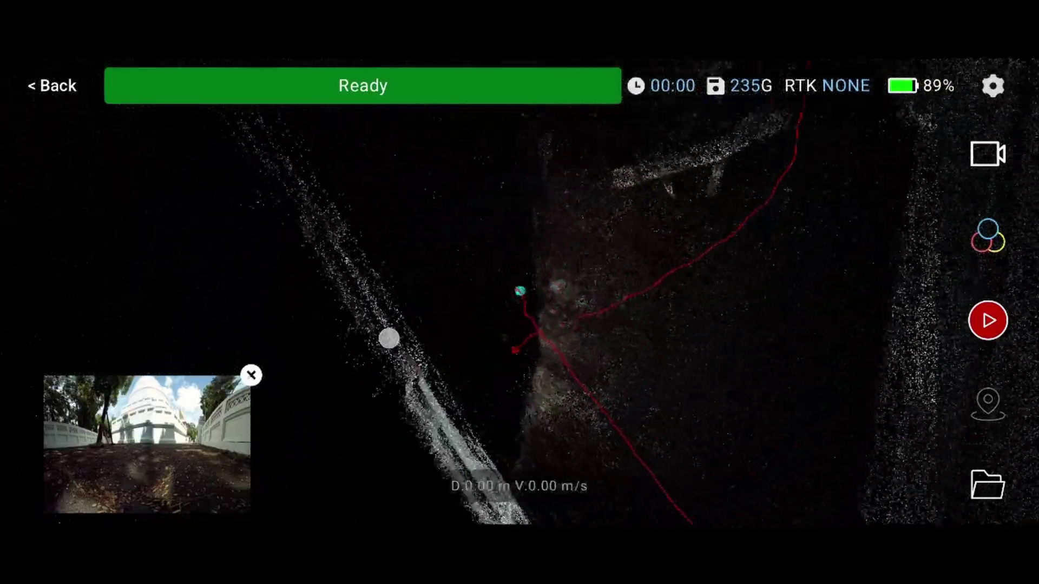
pyautogui.moveTo(459, 414); pyautogui.dragTo(385, 332)
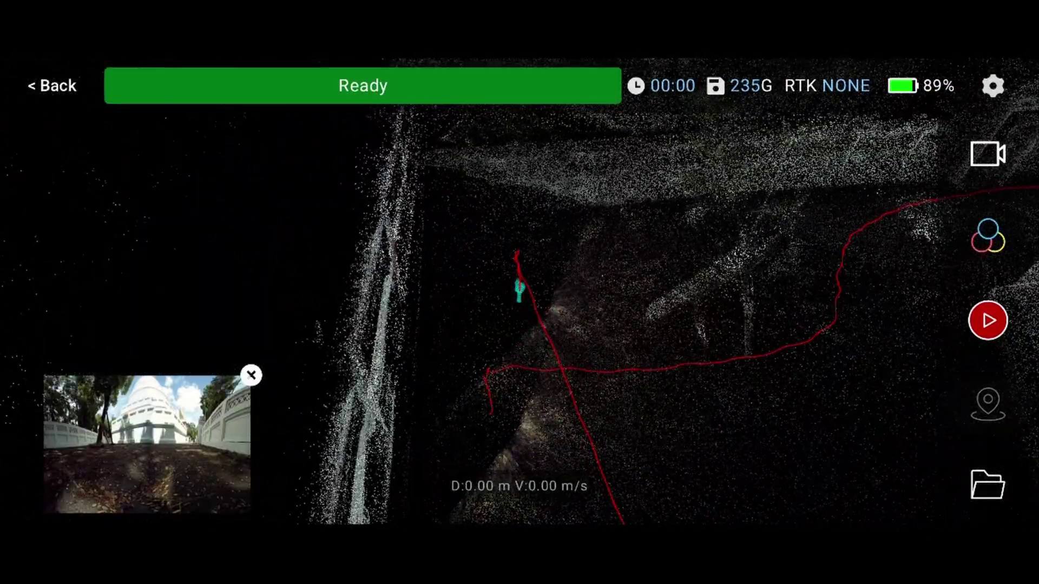
pyautogui.moveTo(451, 289)
pyautogui.mouseDown()
pyautogui.moveTo(523, 292)
pyautogui.moveTo(603, 366)
pyautogui.mouseUp()
pyautogui.moveTo(553, 306); pyautogui.dragTo(556, 309)
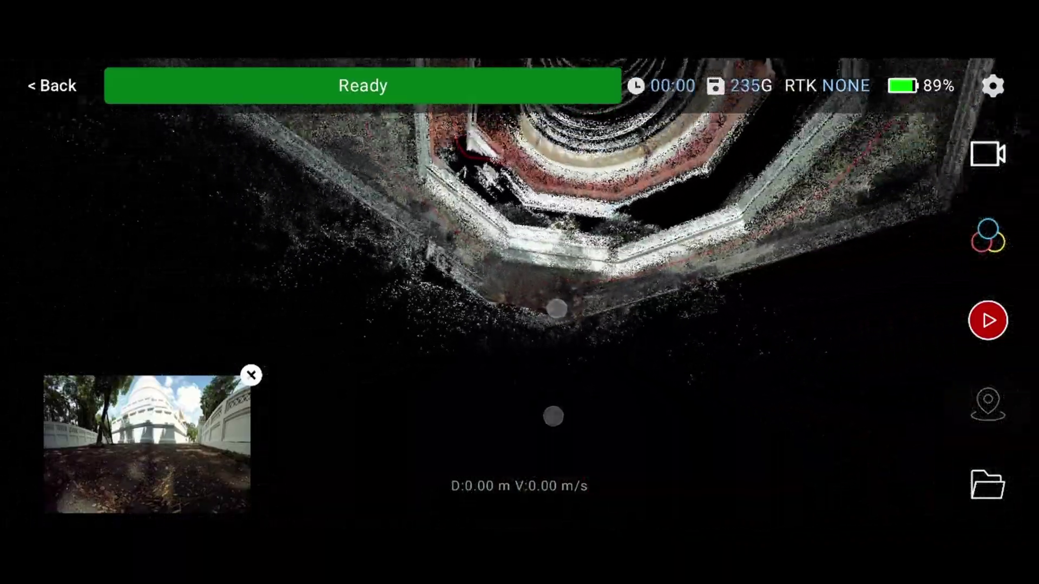
pyautogui.moveTo(553, 416); pyautogui.dragTo(519, 308)
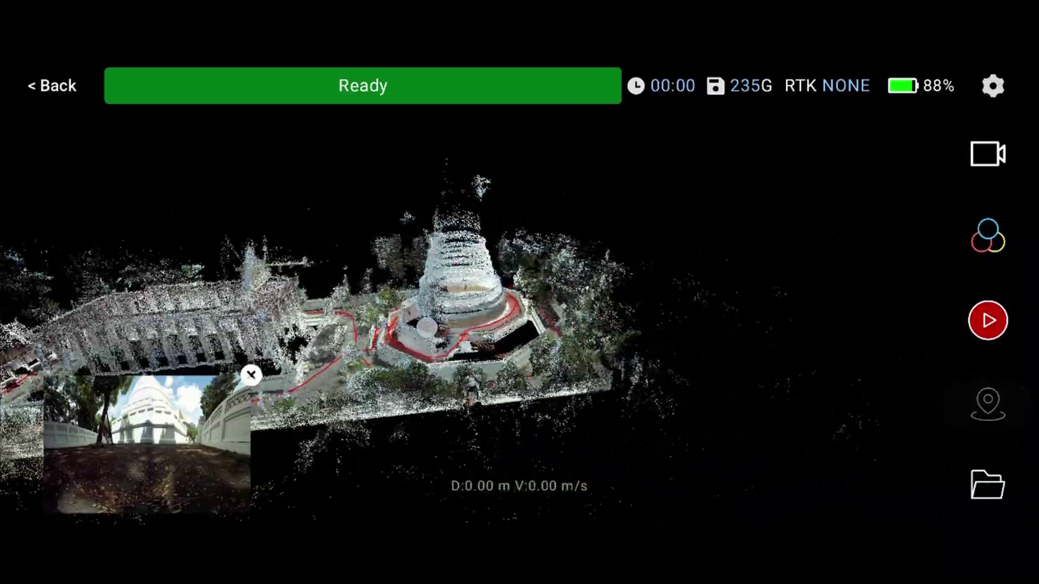
pyautogui.moveTo(507, 416); pyautogui.dragTo(487, 389)
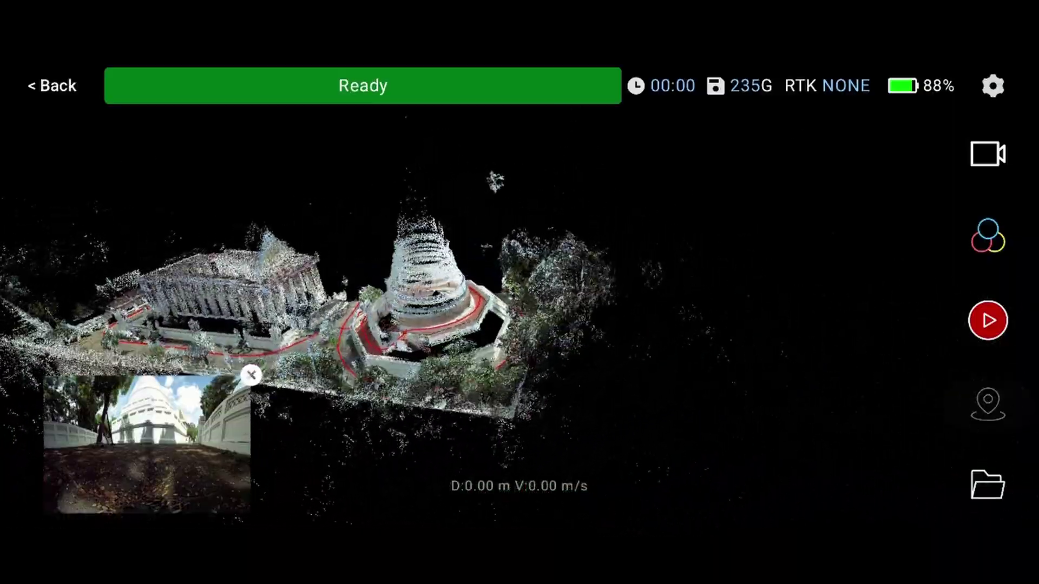
pyautogui.moveTo(211, 360)
pyautogui.mouseDown()
pyautogui.moveTo(261, 311)
pyautogui.moveTo(279, 337)
pyautogui.mouseUp()
pyautogui.moveTo(411, 409); pyautogui.dragTo(432, 307)
pyautogui.moveTo(443, 393)
pyautogui.mouseDown()
pyautogui.moveTo(306, 285)
pyautogui.moveTo(260, 303)
pyautogui.moveTo(363, 412)
pyautogui.mouseUp()
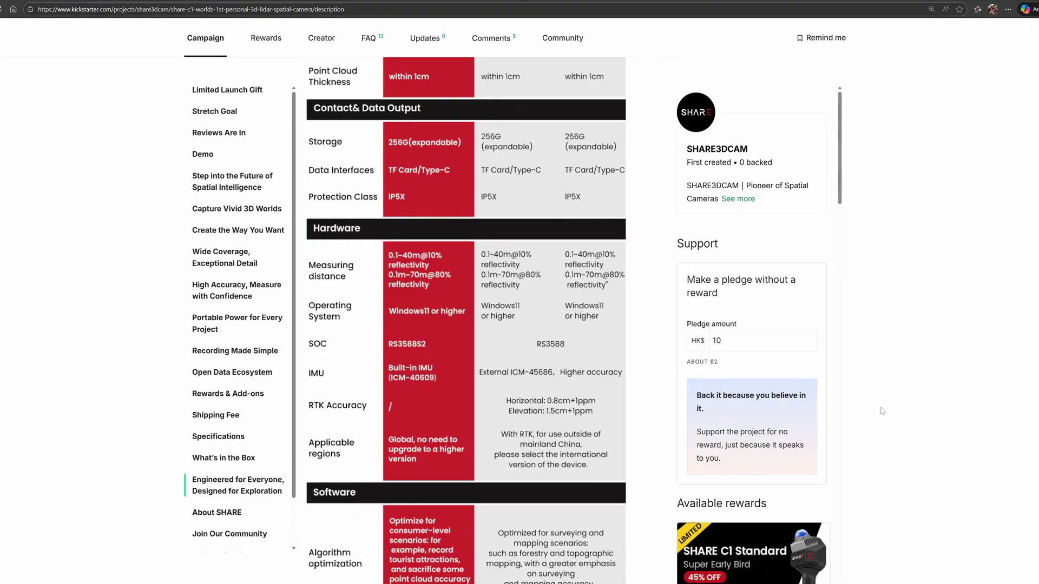
pyautogui.scroll(2, 883, 411)
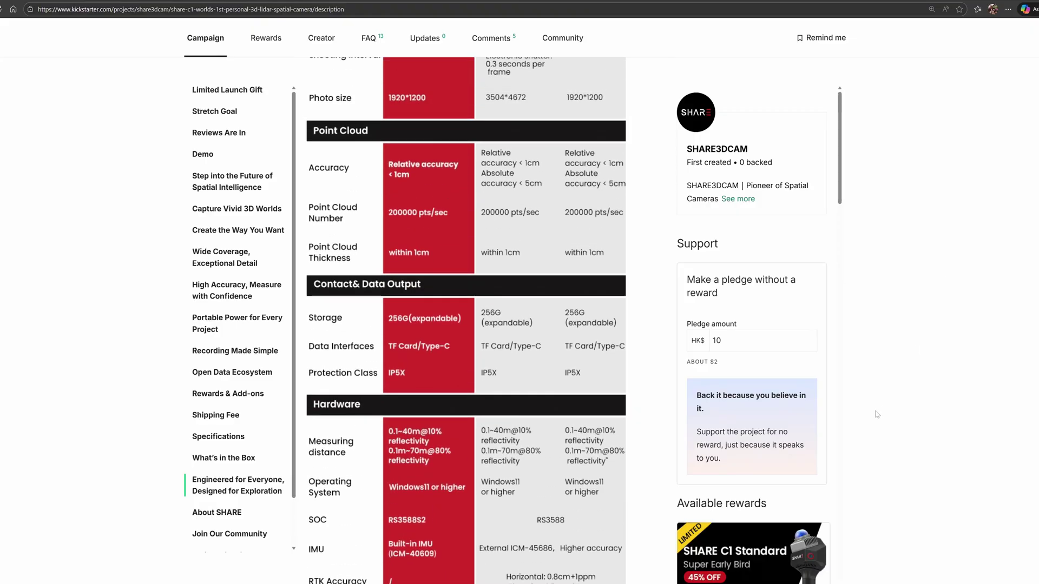
pyautogui.scroll(5, 877, 414)
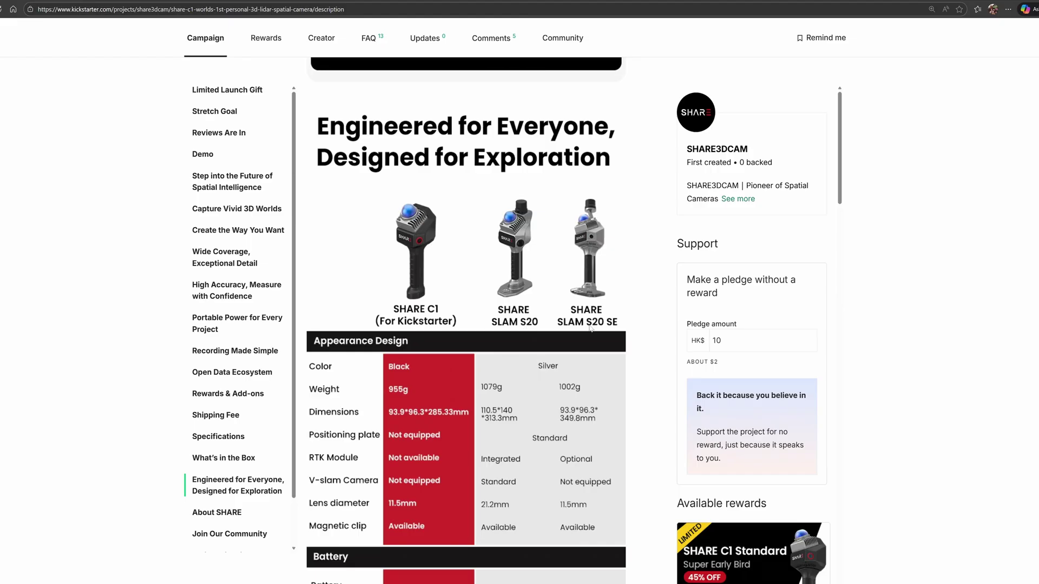
pyautogui.scroll(-1, 590, 326)
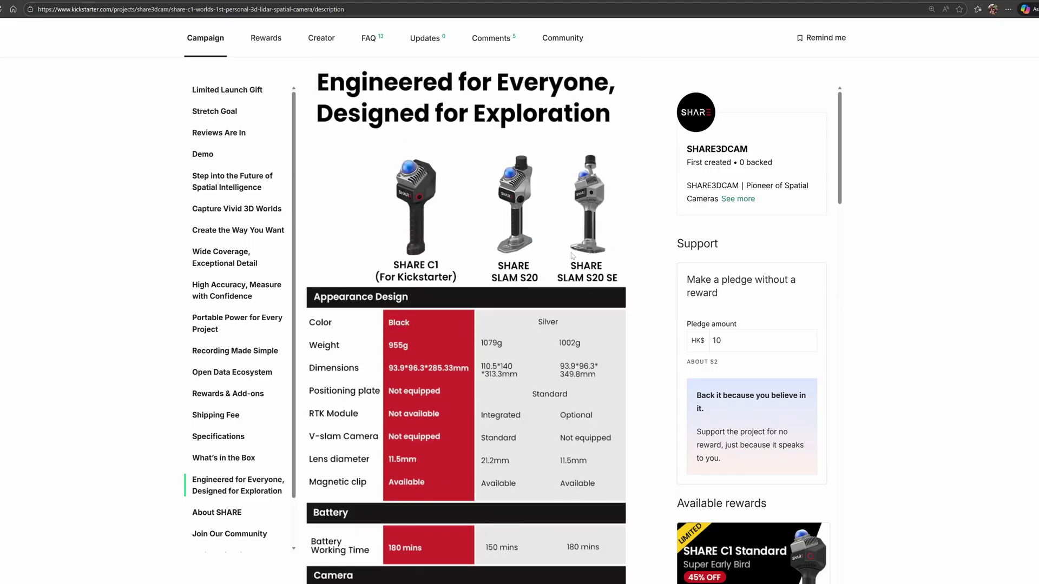
pyautogui.scroll(-3, 571, 255)
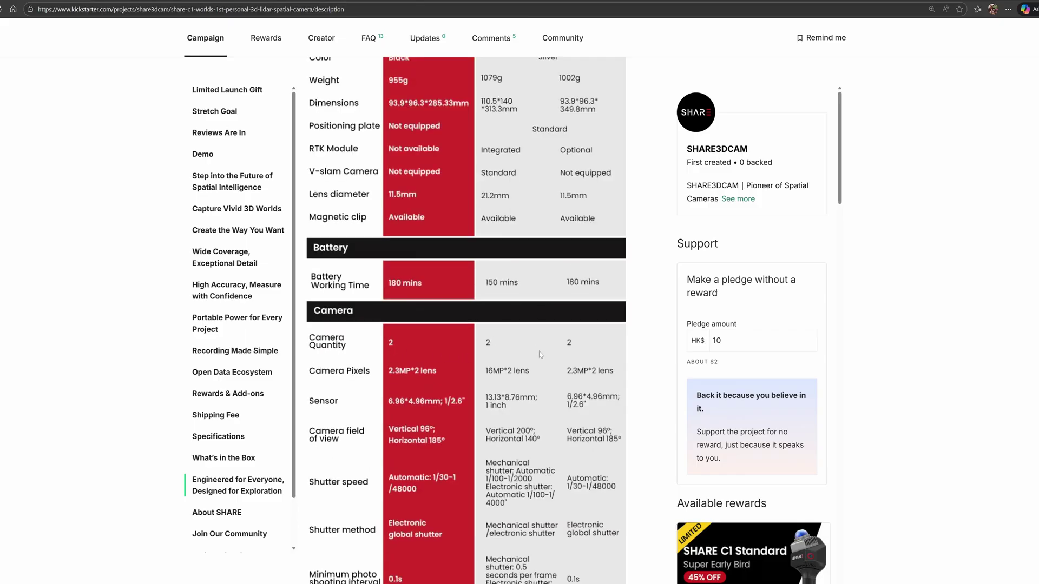
pyautogui.scroll(-2, 539, 351)
pyautogui.scroll(5, 536, 352)
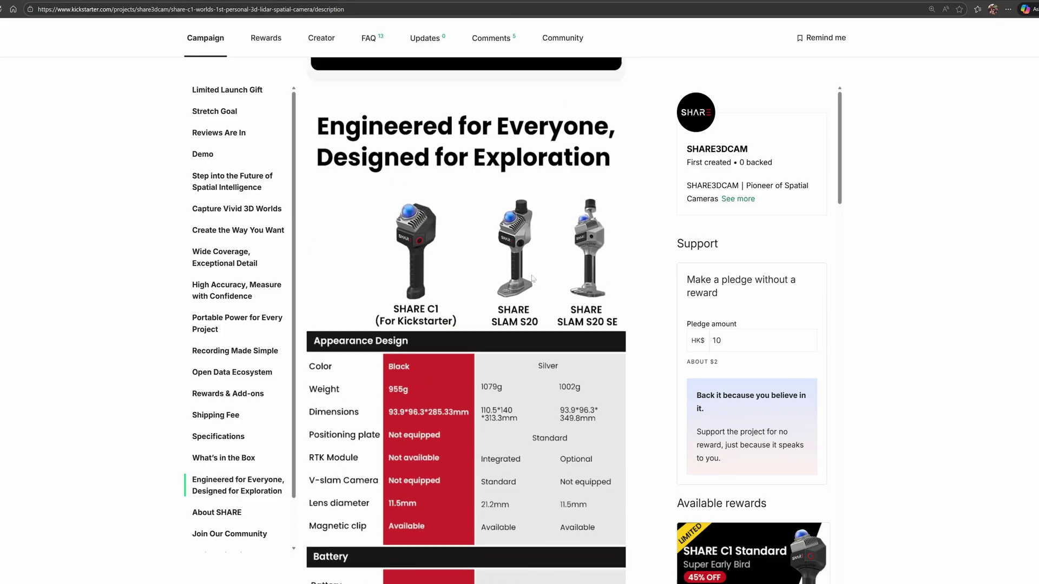
pyautogui.scroll(-3, 529, 284)
pyautogui.scroll(-1, 525, 289)
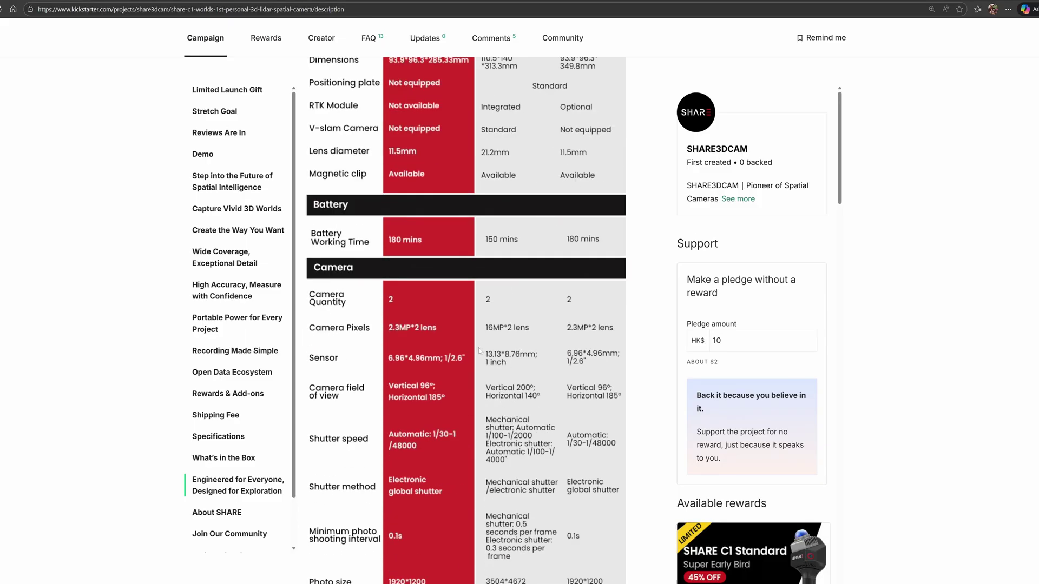
pyautogui.scroll(4, 441, 350)
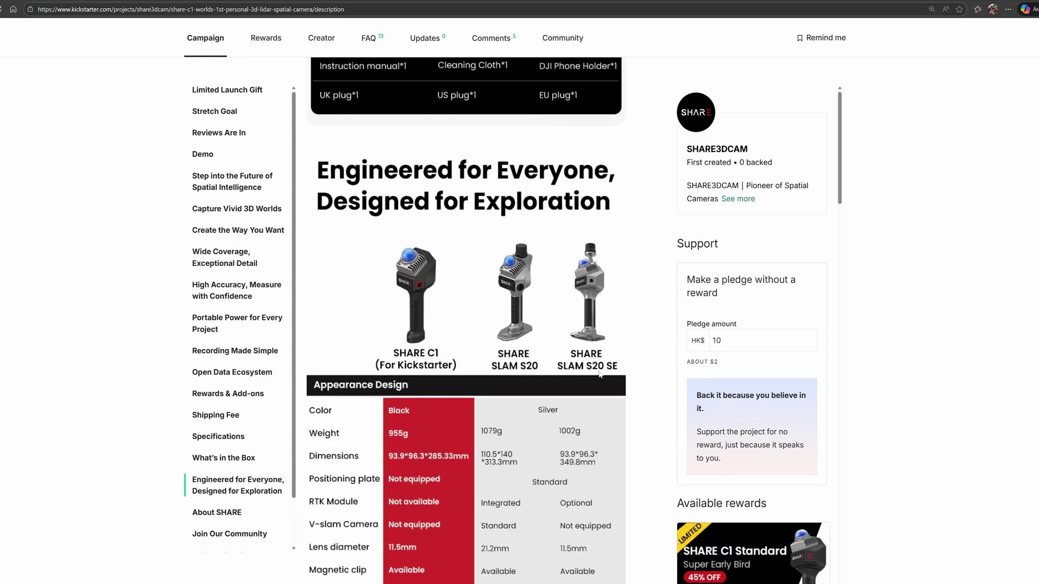
pyautogui.scroll(-2, 601, 372)
pyautogui.scroll(-3, 487, 361)
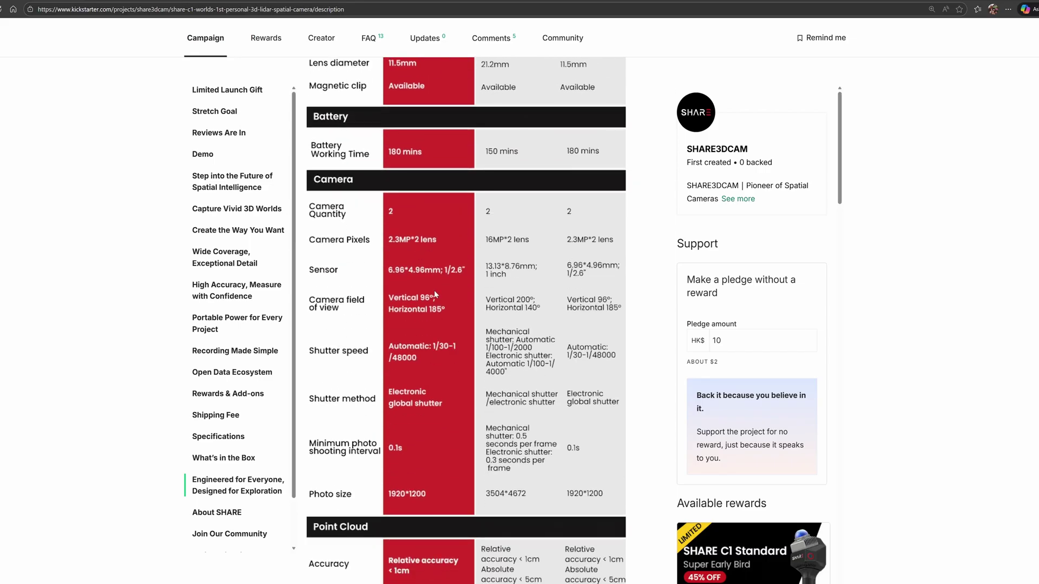
pyautogui.scroll(-2, 434, 293)
pyautogui.scroll(-2, 434, 293)
pyautogui.scroll(-1, 434, 293)
pyautogui.scroll(-1, 435, 294)
pyautogui.scroll(-1, 434, 293)
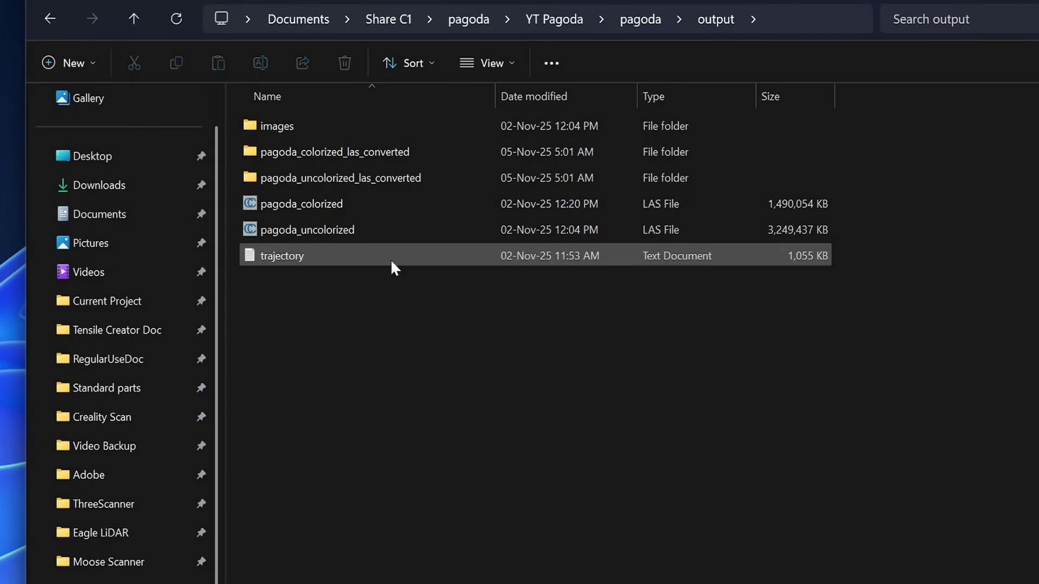
# - Select the trajectory file and pagoda_colorized.las in the output folder, then clear the selection
pyautogui.click(390, 258)
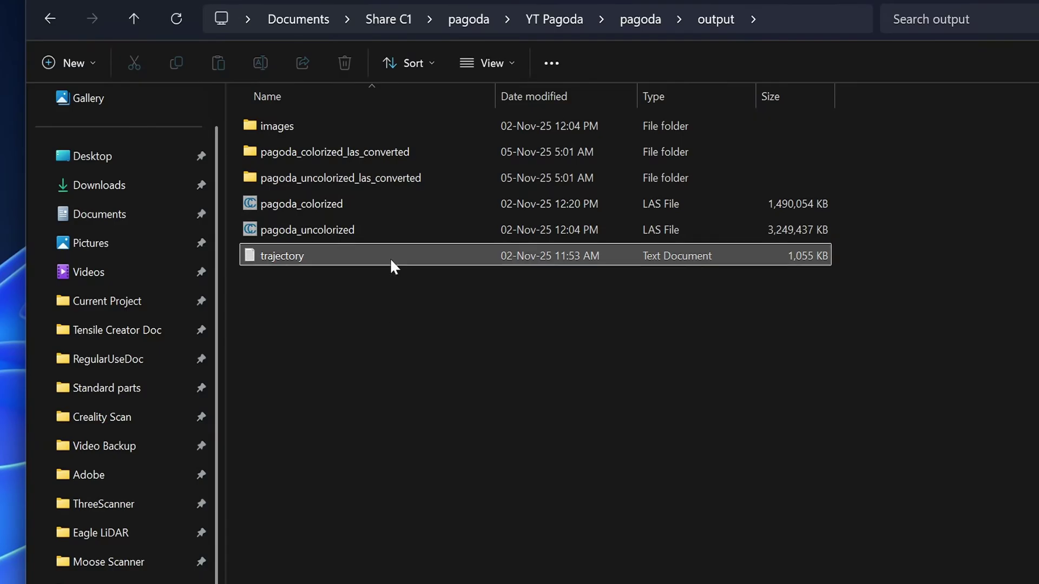
pyautogui.press('Up')
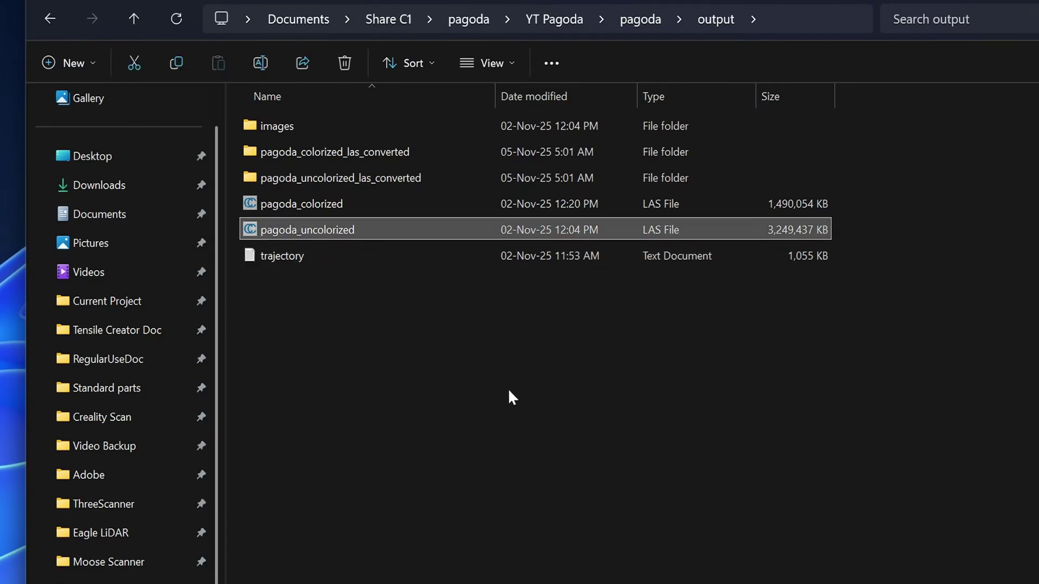
pyautogui.click(411, 207)
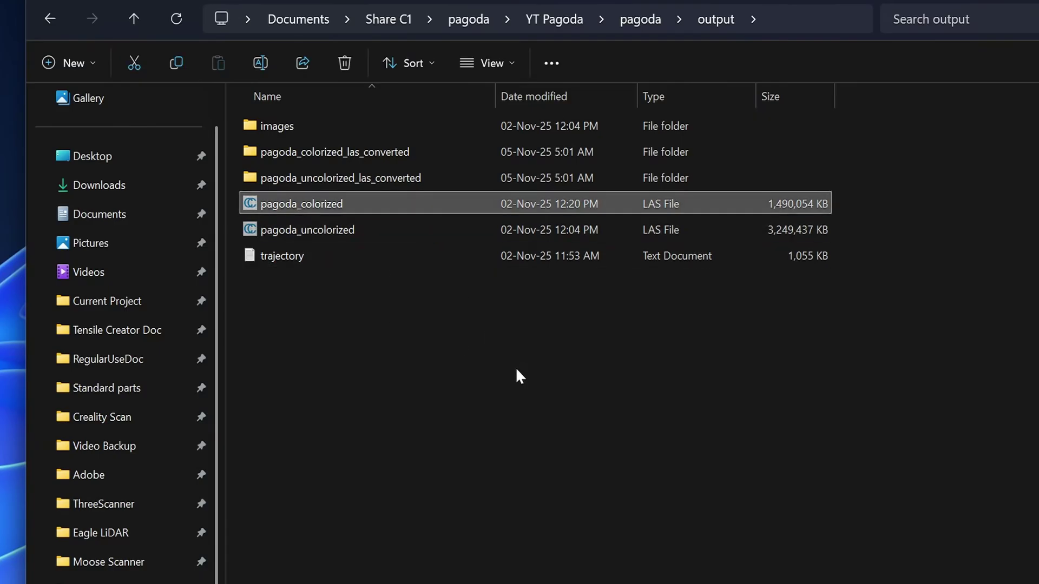
pyautogui.click(534, 495)
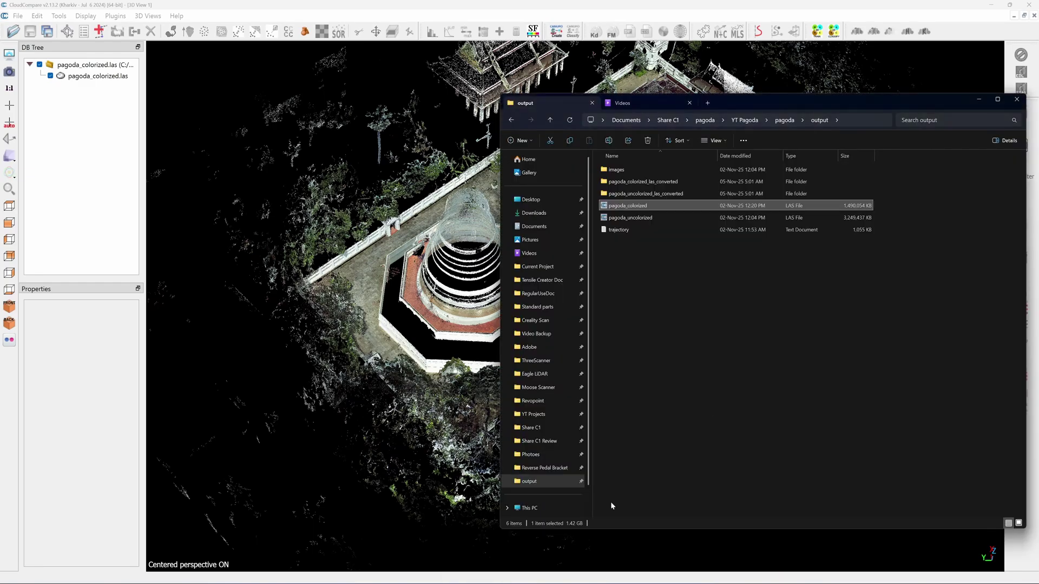
# - Import the trajectory file as a point cloud using first-line headers, and orbit around the pagoda
pyautogui.moveTo(808, 108); pyautogui.dragTo(817, 102)
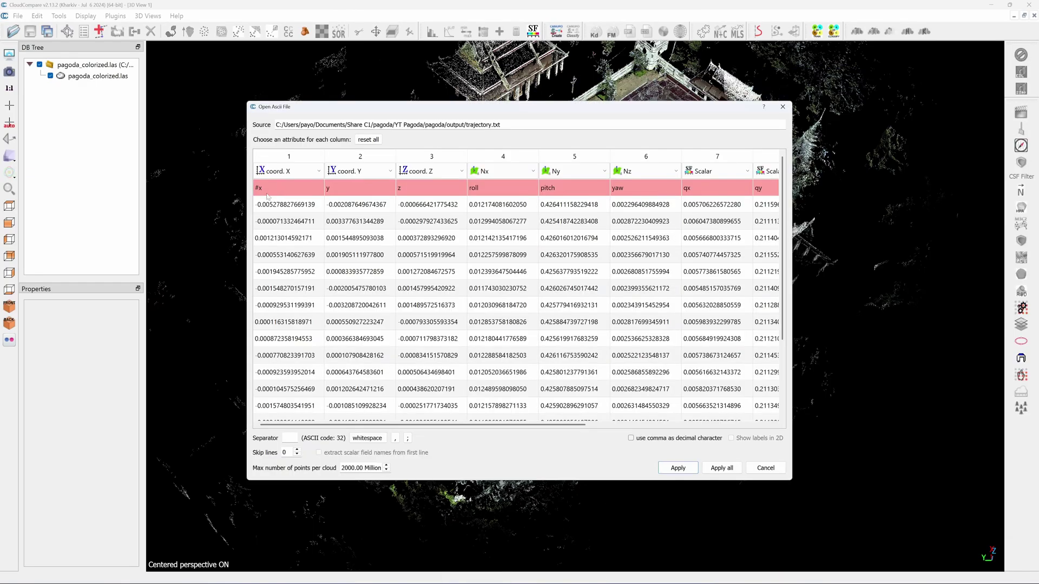
pyautogui.click(297, 450)
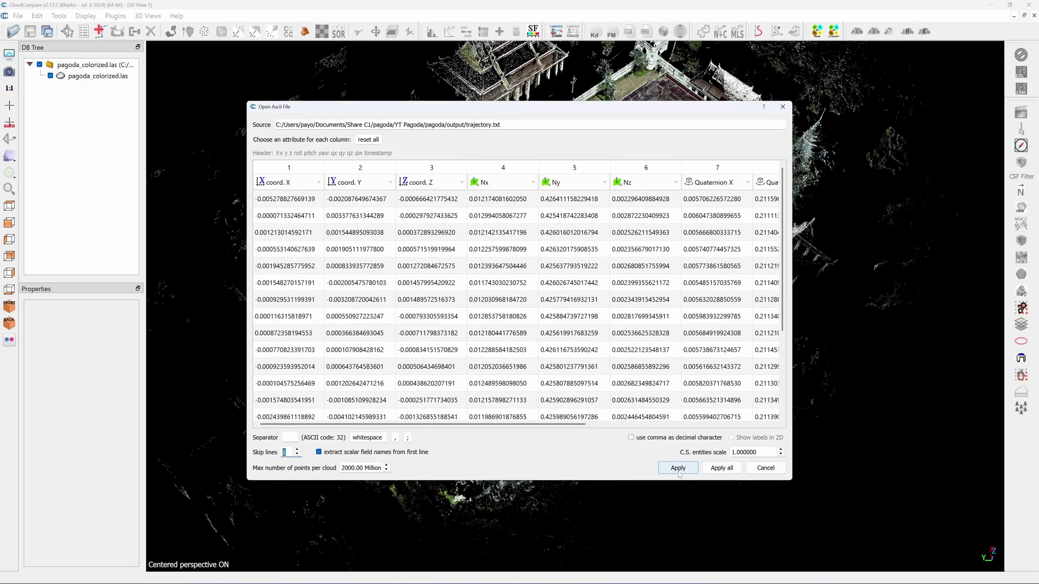
pyautogui.click(678, 468)
pyautogui.scroll(1, 777, 426)
pyautogui.scroll(3, 775, 427)
pyautogui.scroll(2, 776, 428)
pyautogui.scroll(2, 774, 429)
pyautogui.scroll(2, 775, 428)
pyautogui.scroll(4, 775, 429)
pyautogui.scroll(2, 775, 428)
pyautogui.scroll(2, 775, 429)
pyautogui.moveTo(776, 428); pyautogui.dragTo(537, 241)
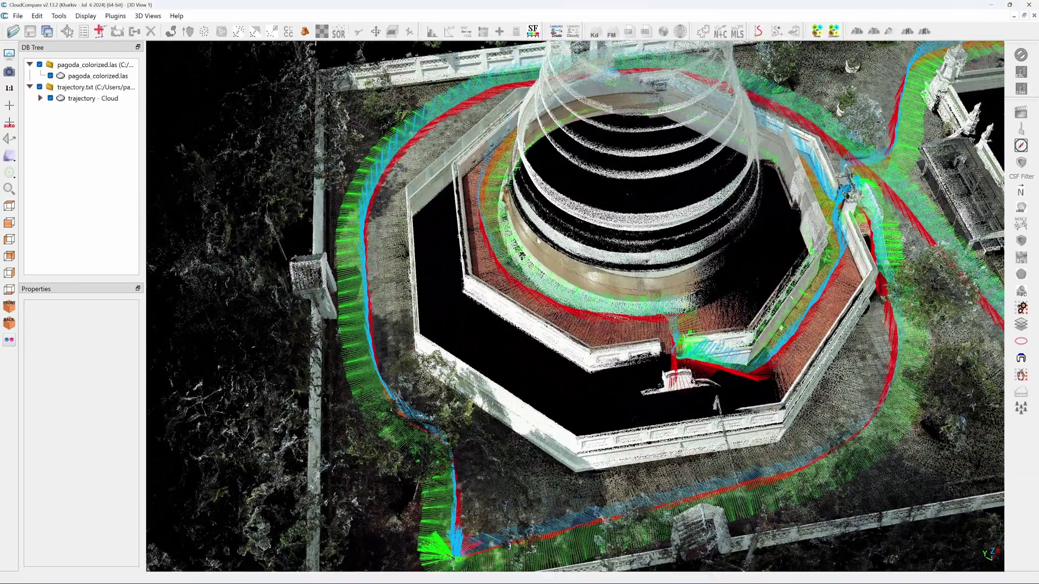
pyautogui.scroll(3, 536, 240)
pyautogui.scroll(3, 540, 234)
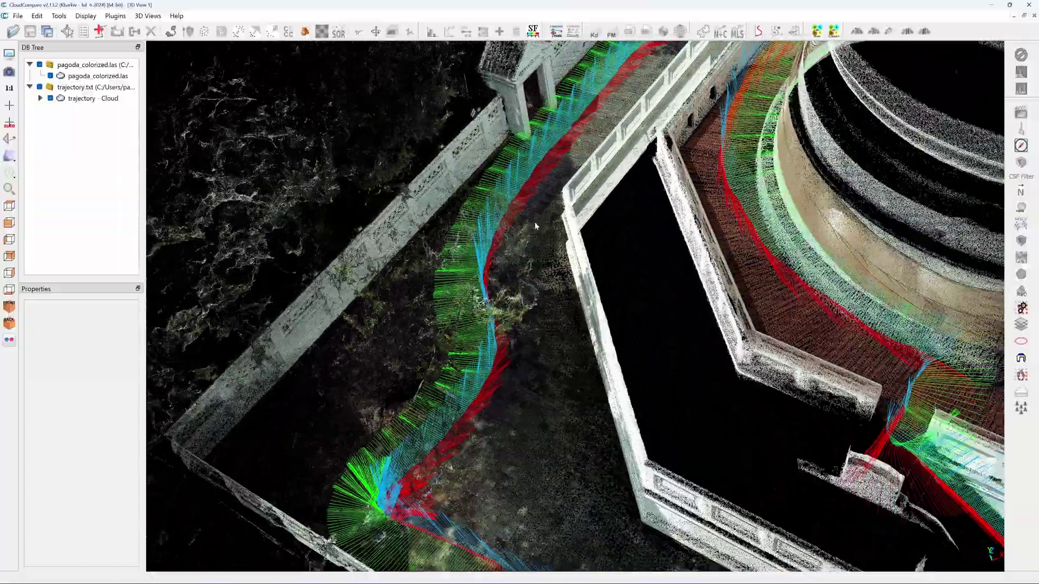
pyautogui.scroll(2, 544, 225)
pyautogui.scroll(2, 549, 215)
pyautogui.scroll(2, 548, 214)
pyautogui.scroll(3, 536, 224)
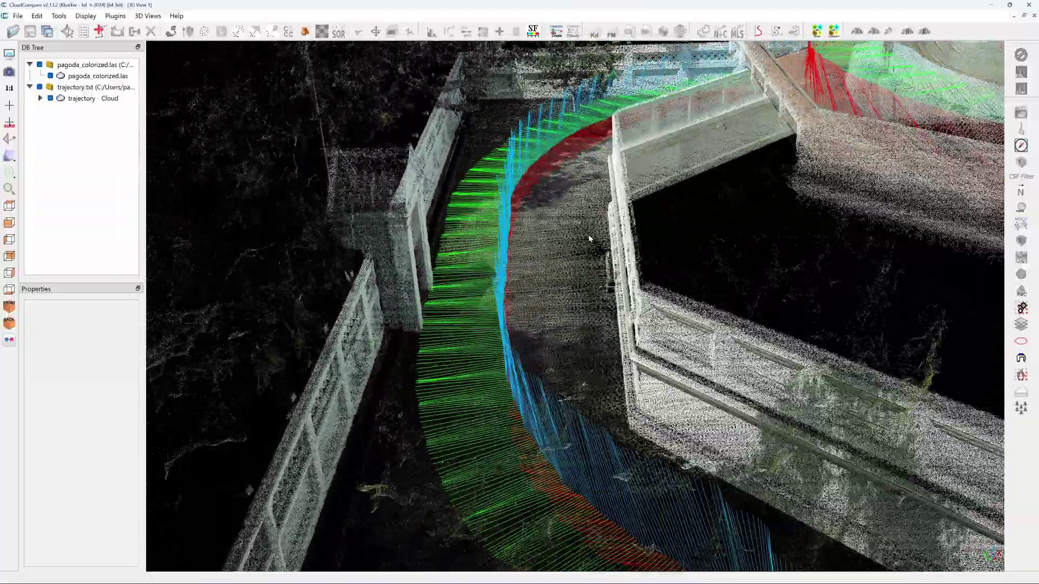
pyautogui.scroll(2, 519, 231)
pyautogui.scroll(2, 490, 243)
pyautogui.scroll(2, 490, 243)
pyautogui.scroll(2, 506, 274)
pyautogui.moveTo(506, 274)
pyautogui.mouseDown()
pyautogui.moveTo(528, 260)
pyautogui.moveTo(539, 160)
pyautogui.moveTo(560, 325)
pyautogui.moveTo(677, 259)
pyautogui.moveTo(720, 313)
pyautogui.mouseUp()
pyautogui.scroll(3, 676, 259)
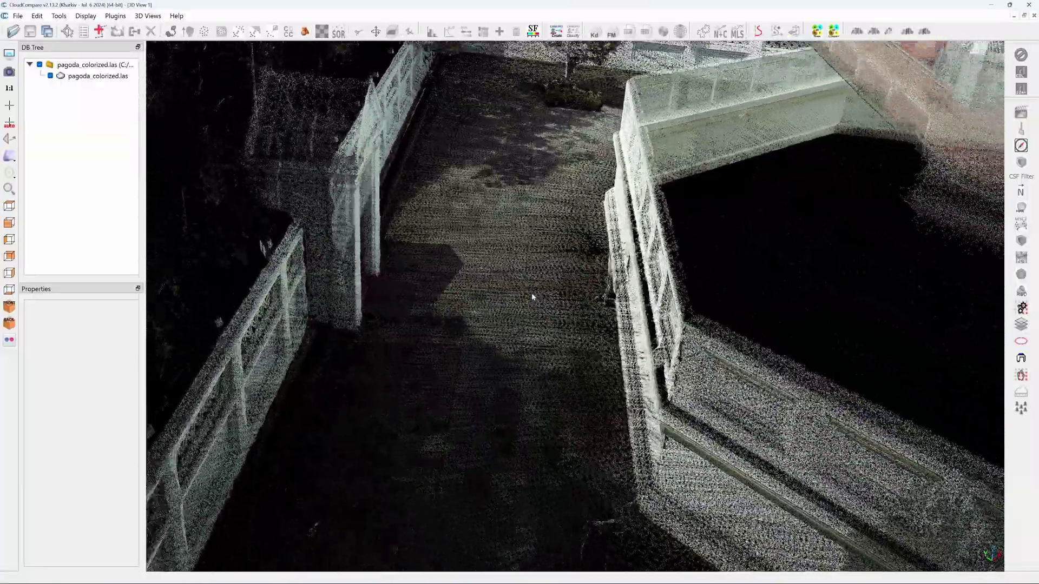
pyautogui.moveTo(533, 298)
pyautogui.mouseDown()
pyautogui.moveTo(543, 295)
pyautogui.moveTo(573, 331)
pyautogui.mouseUp()
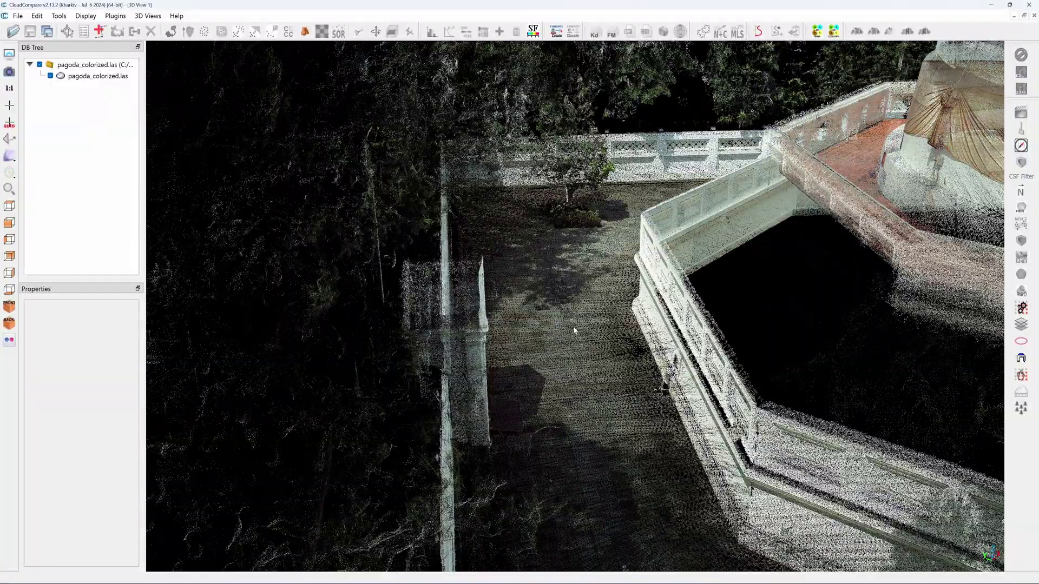
pyautogui.moveTo(573, 330)
pyautogui.mouseDown()
pyautogui.moveTo(626, 301)
pyautogui.moveTo(599, 297)
pyautogui.moveTo(702, 284)
pyautogui.moveTo(685, 311)
pyautogui.moveTo(706, 332)
pyautogui.moveTo(645, 408)
pyautogui.moveTo(678, 318)
pyautogui.moveTo(668, 262)
pyautogui.moveTo(484, 234)
pyautogui.moveTo(673, 244)
pyautogui.moveTo(626, 209)
pyautogui.moveTo(672, 290)
pyautogui.moveTo(758, 252)
pyautogui.moveTo(742, 256)
pyautogui.mouseUp()
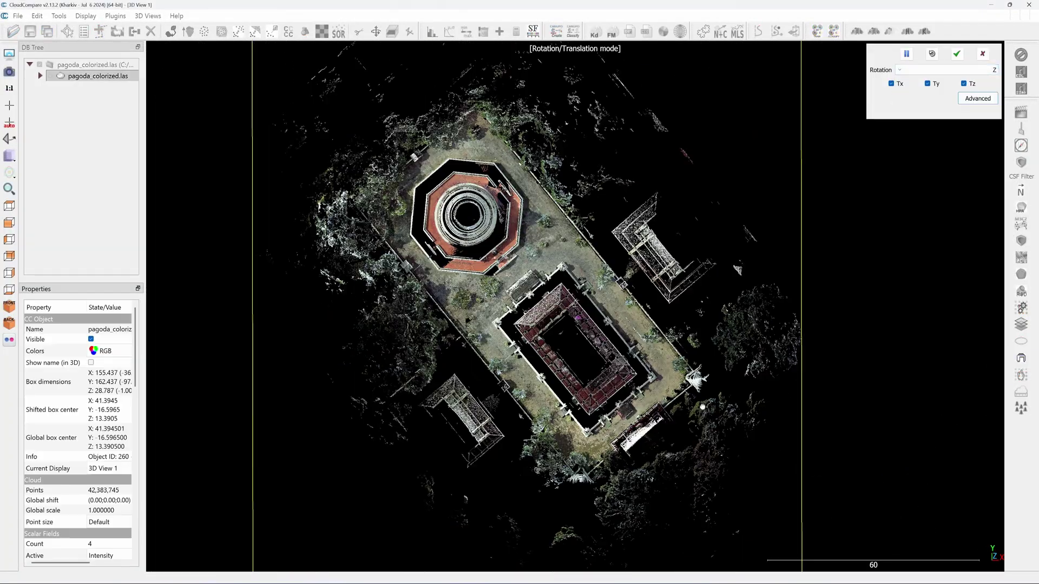
# - Rotate the pagoda cloud about Z until the temple enclosure is square
pyautogui.moveTo(455, 325); pyautogui.dragTo(532, 313)
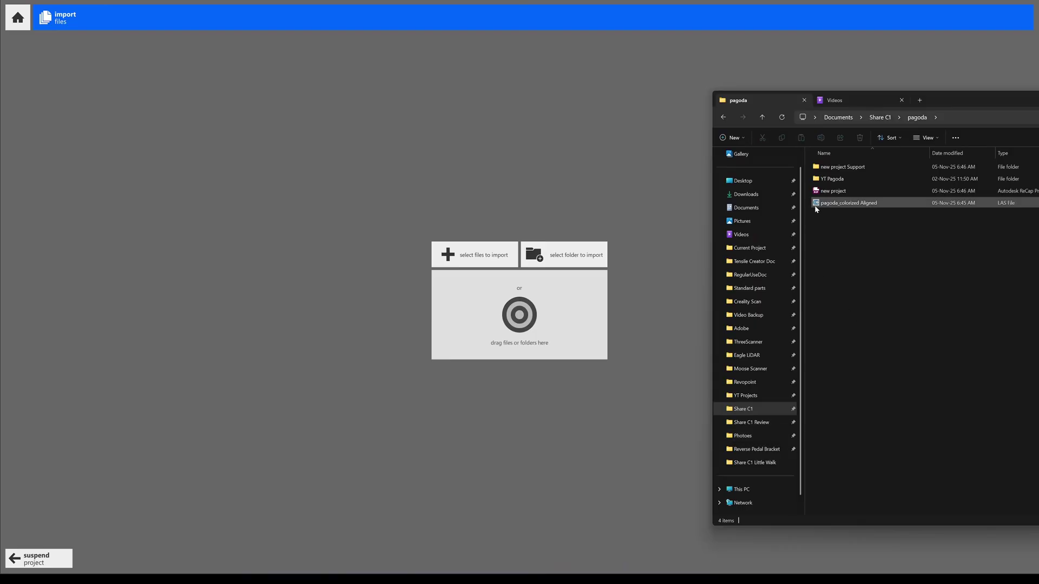
pyautogui.moveTo(847, 203); pyautogui.dragTo(553, 305)
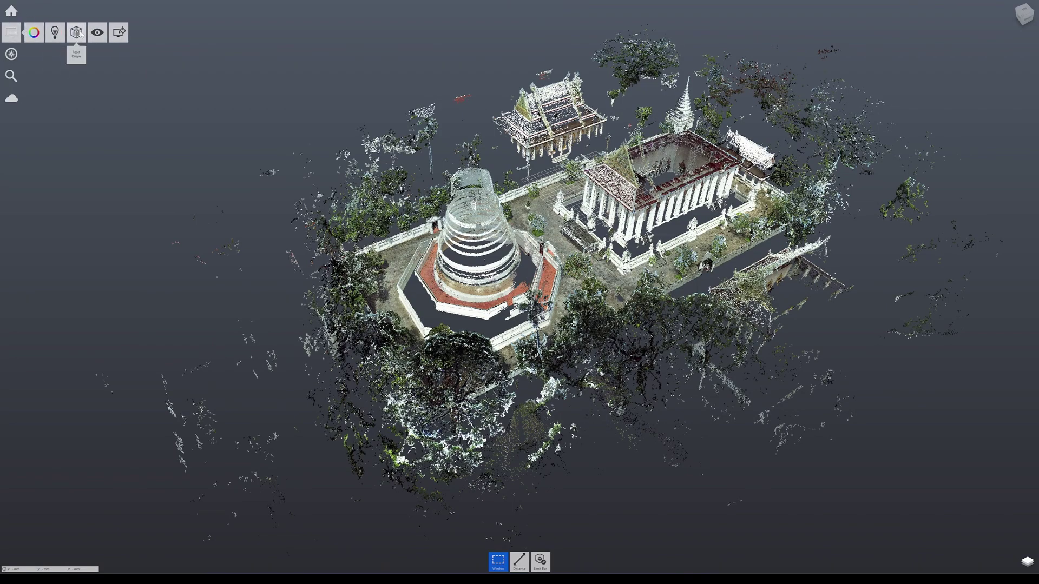
# - Dismiss the display options and start setting the project's origin coordinates
pyautogui.click(75, 66)
pyautogui.click(11, 31)
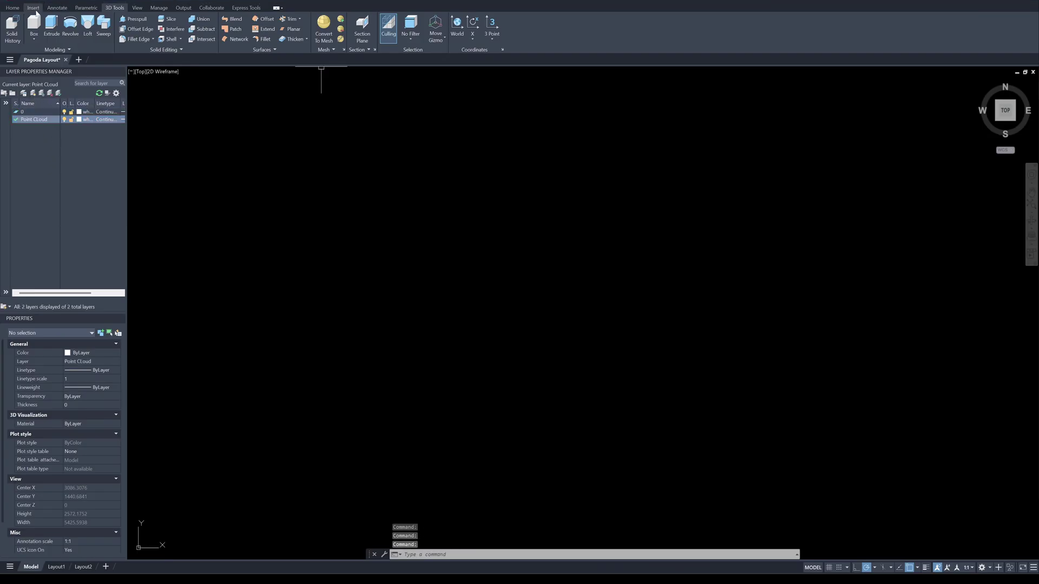
# - Attach the new project point cloud with point size 1
pyautogui.click(33, 7)
pyautogui.click(182, 30)
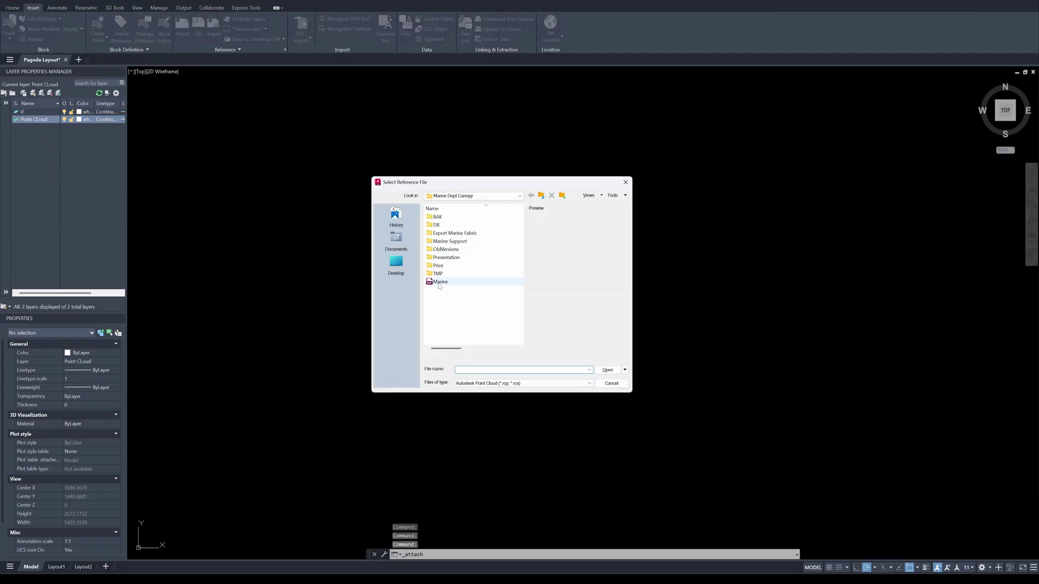
pyautogui.click(606, 370)
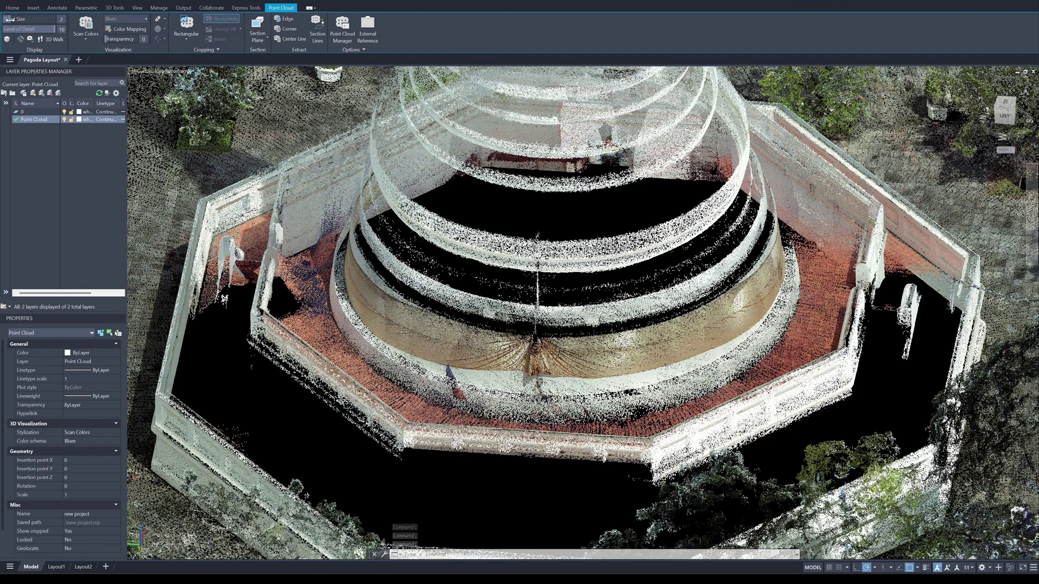
pyautogui.write('1')
pyautogui.press('Return')
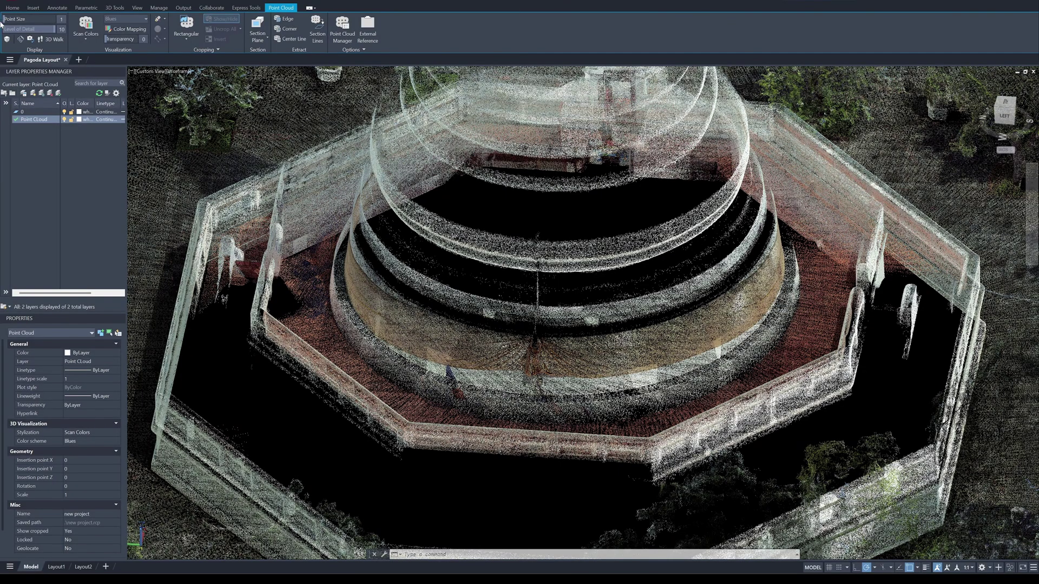
pyautogui.scroll(-5, 861, 278)
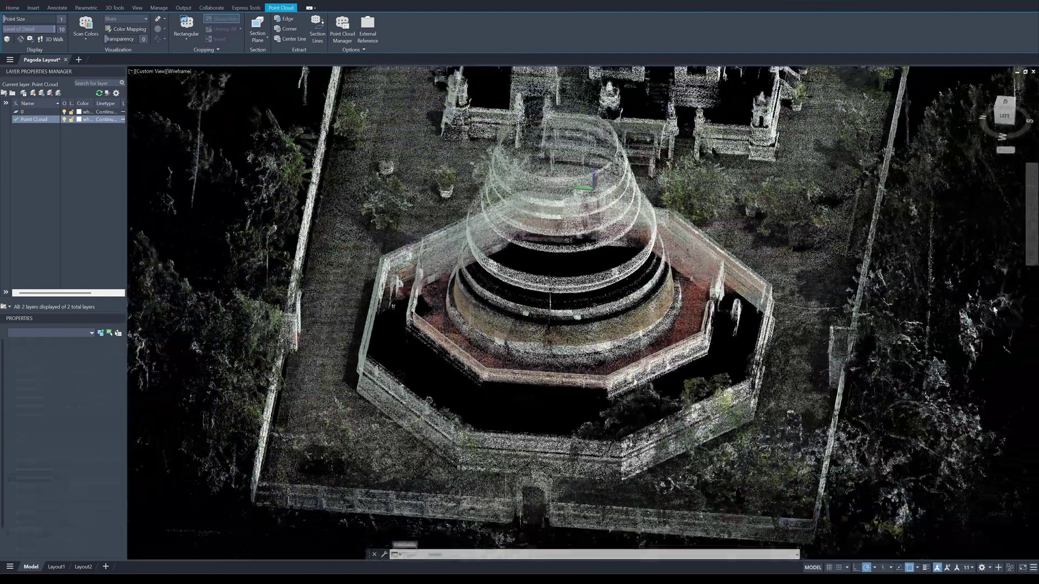
# - Crop the cloud in front elevation to a thin ground-level strip
pyautogui.moveTo(861, 278)
pyautogui.keyDown('shift'); pyautogui.mouseDown(button='middle')
pyautogui.moveTo(593, 117)
pyautogui.moveTo(617, 211)
pyautogui.mouseUp(button='middle'); pyautogui.keyUp('shift')
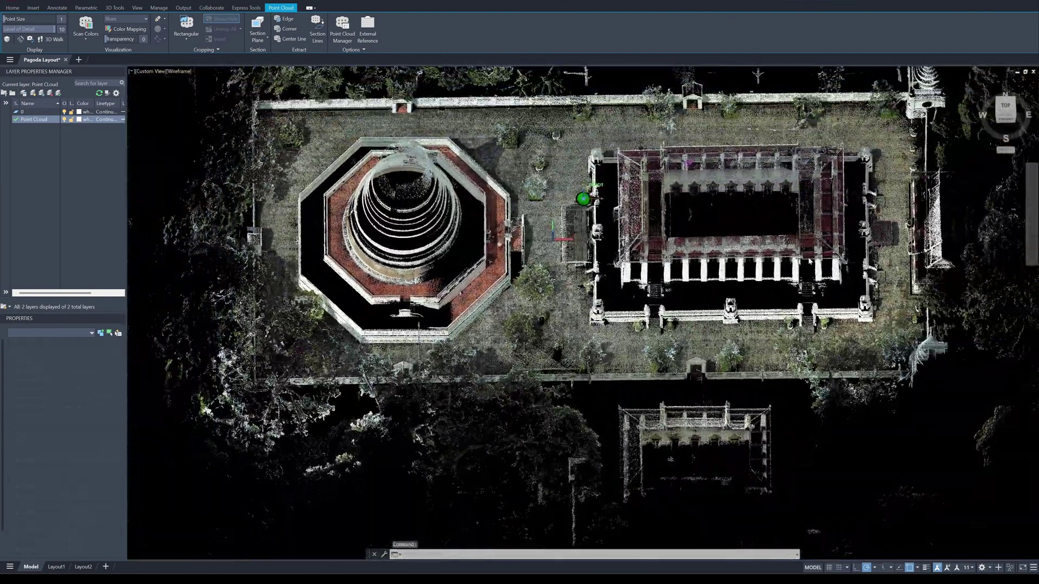
pyautogui.click(988, 101)
pyautogui.scroll(3, 568, 352)
pyautogui.scroll(3, 569, 341)
pyautogui.moveTo(568, 341); pyautogui.dragTo(542, 363, button='middle')
pyautogui.press('Escape')
pyautogui.scroll(-2, 536, 364)
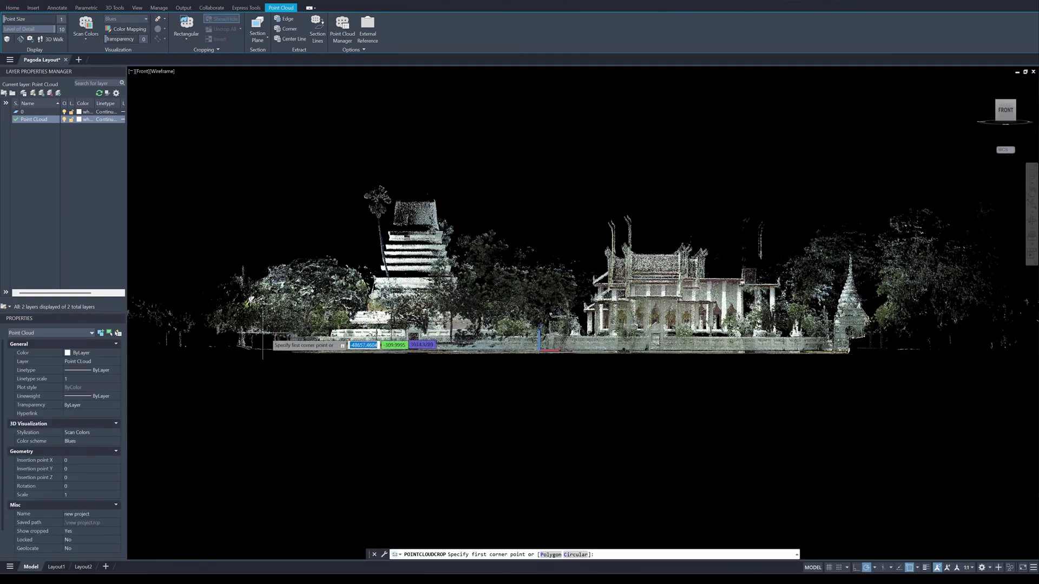
pyautogui.click(282, 341)
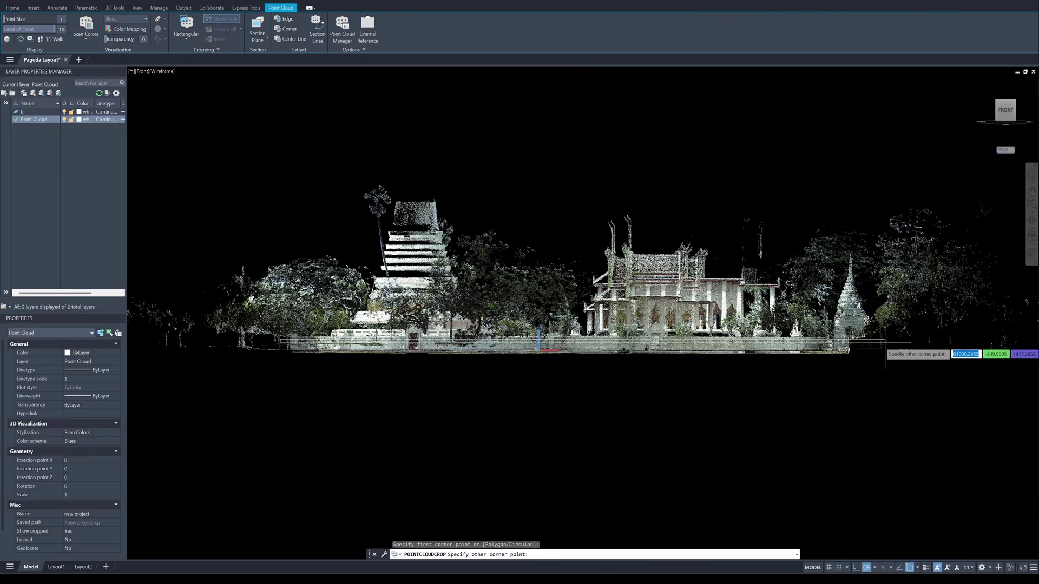
pyautogui.click(885, 341)
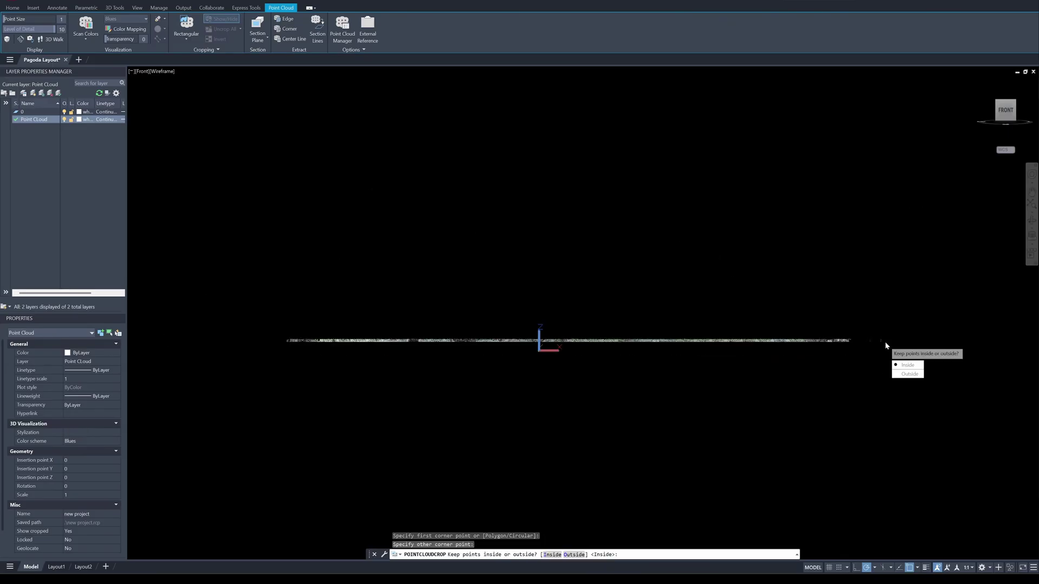
pyautogui.write('I')
# - Keep the cropped points and draw a red three-point arc through the octagon corners in top view
pyautogui.press('Return')
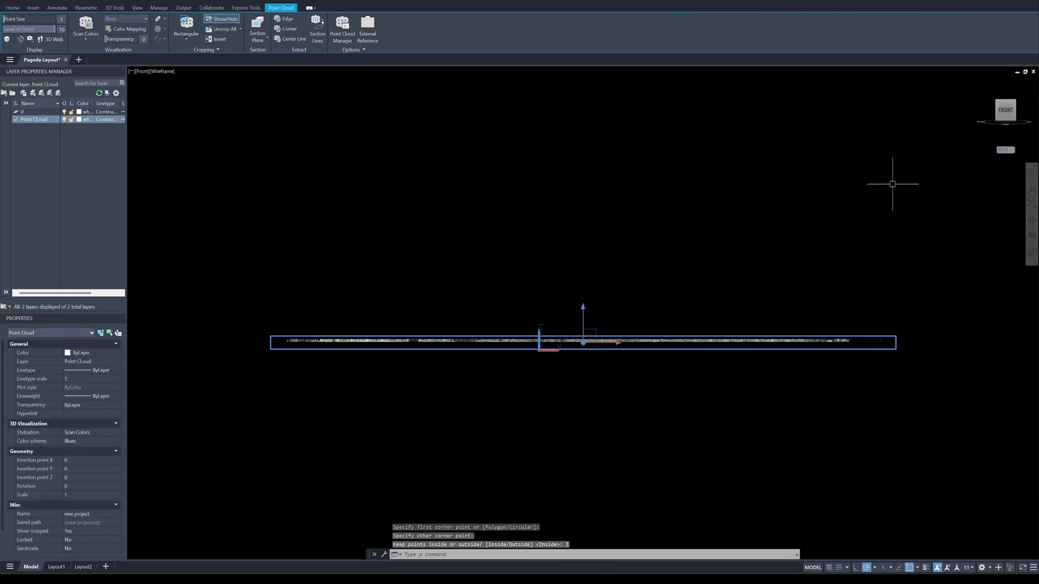
pyautogui.click(1006, 101)
pyautogui.scroll(5, 523, 341)
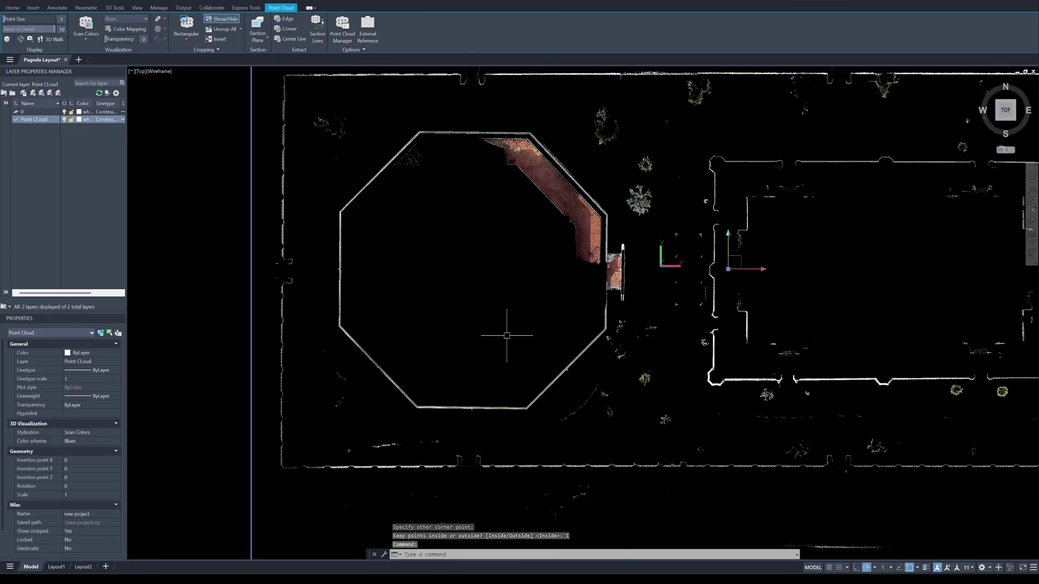
pyautogui.scroll(2, 506, 336)
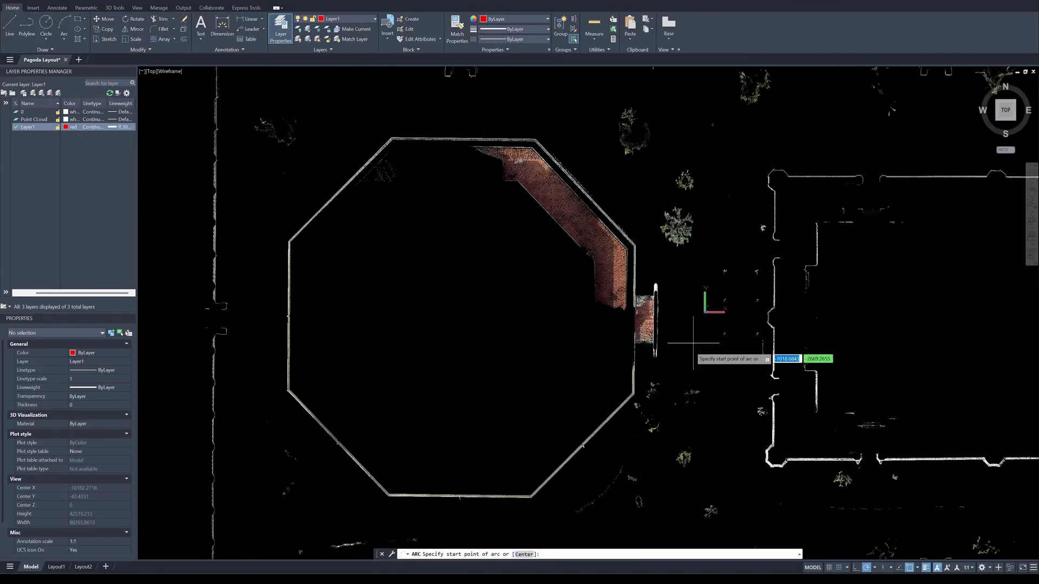
pyautogui.scroll(3, 540, 147)
pyautogui.click(537, 139)
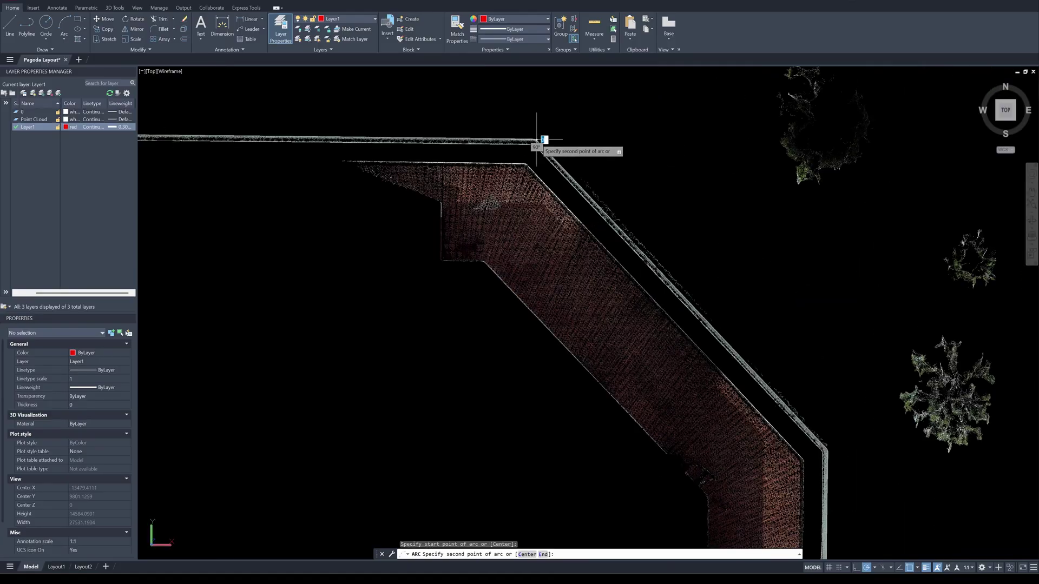
pyautogui.scroll(-4, 510, 173)
pyautogui.scroll(1, 475, 209)
pyautogui.scroll(4, 398, 287)
pyautogui.scroll(2, 401, 393)
pyautogui.scroll(2, 405, 389)
pyautogui.click(406, 387)
pyautogui.scroll(-3, 464, 318)
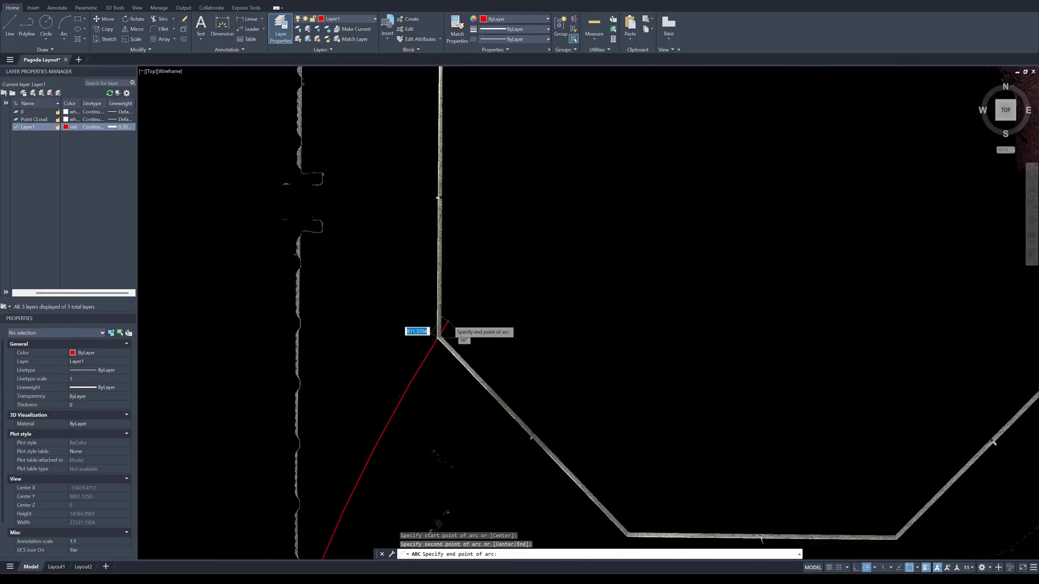
pyautogui.scroll(-3, 441, 274)
pyautogui.scroll(5, 571, 348)
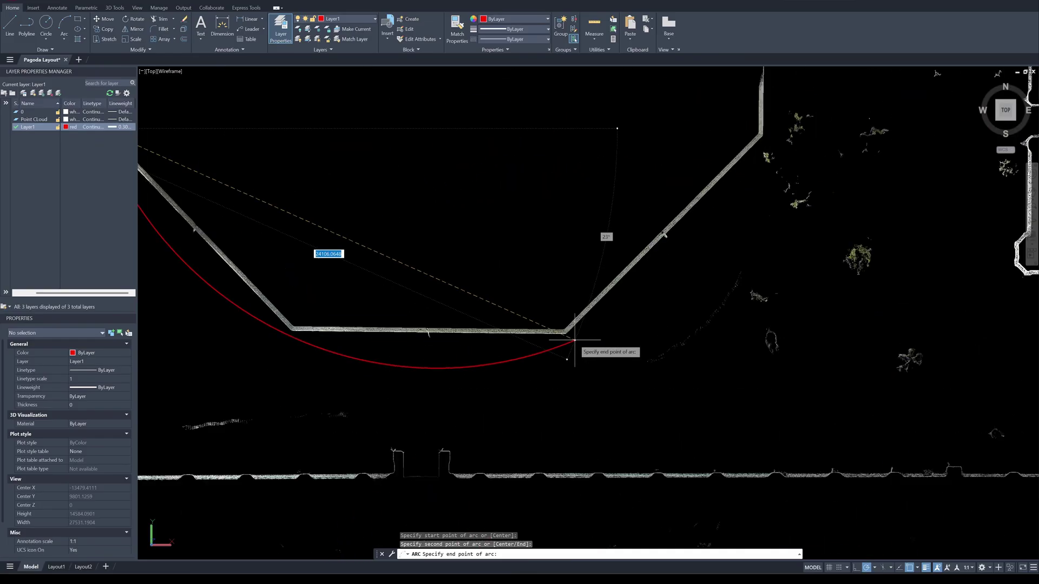
pyautogui.scroll(5, 570, 345)
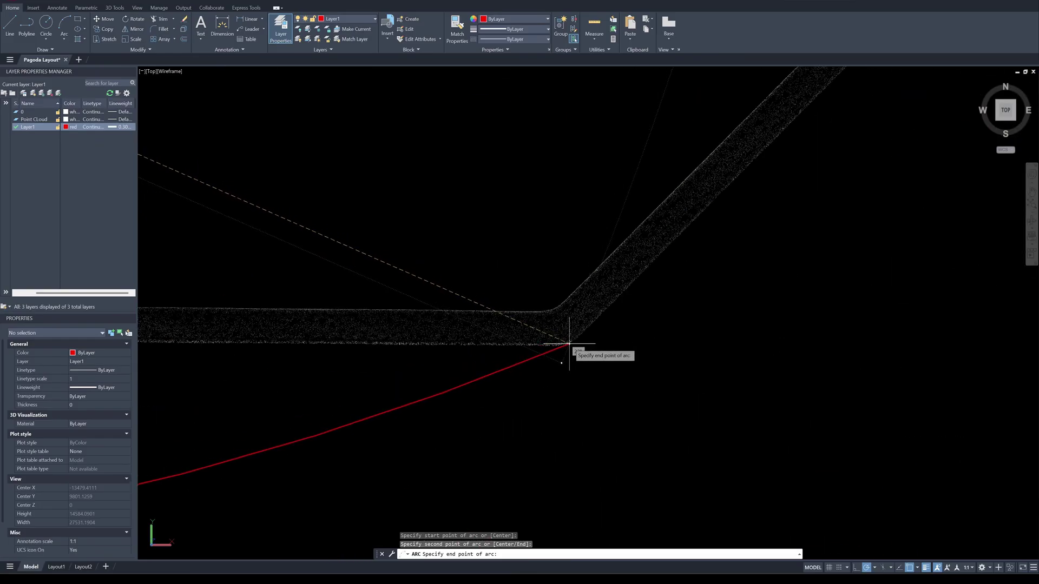
pyautogui.click(569, 344)
pyautogui.scroll(-5, 569, 345)
pyautogui.scroll(-5, 569, 344)
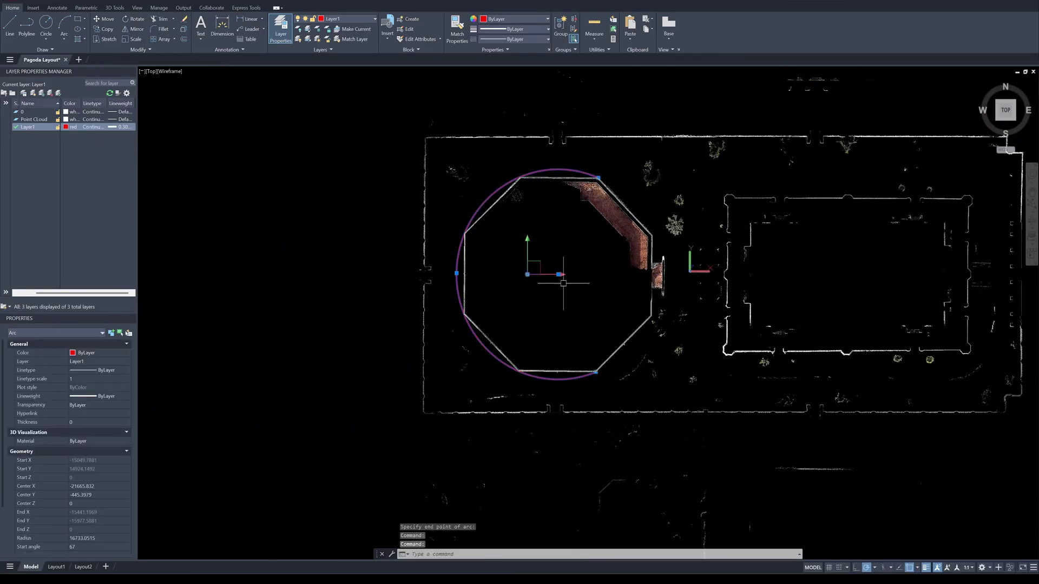
pyautogui.scroll(-5, 541, 233)
pyautogui.scroll(-2, 606, 230)
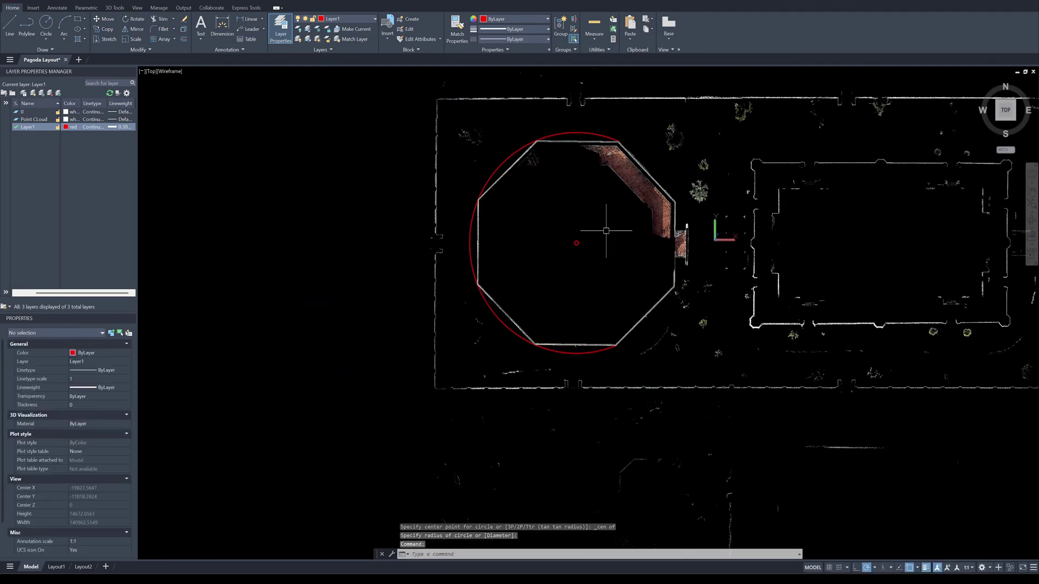
pyautogui.click(83, 19)
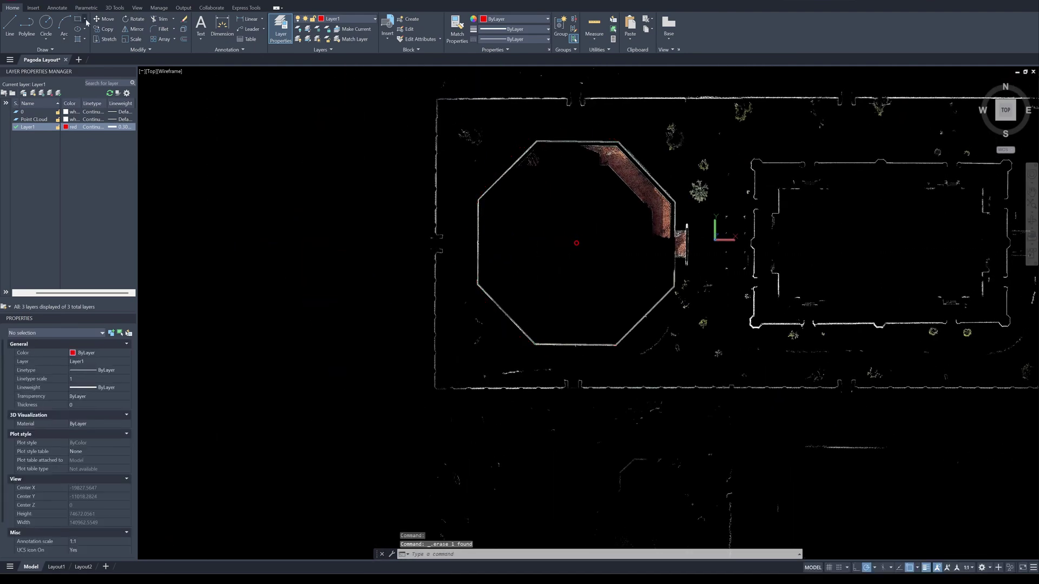
pyautogui.click(91, 39)
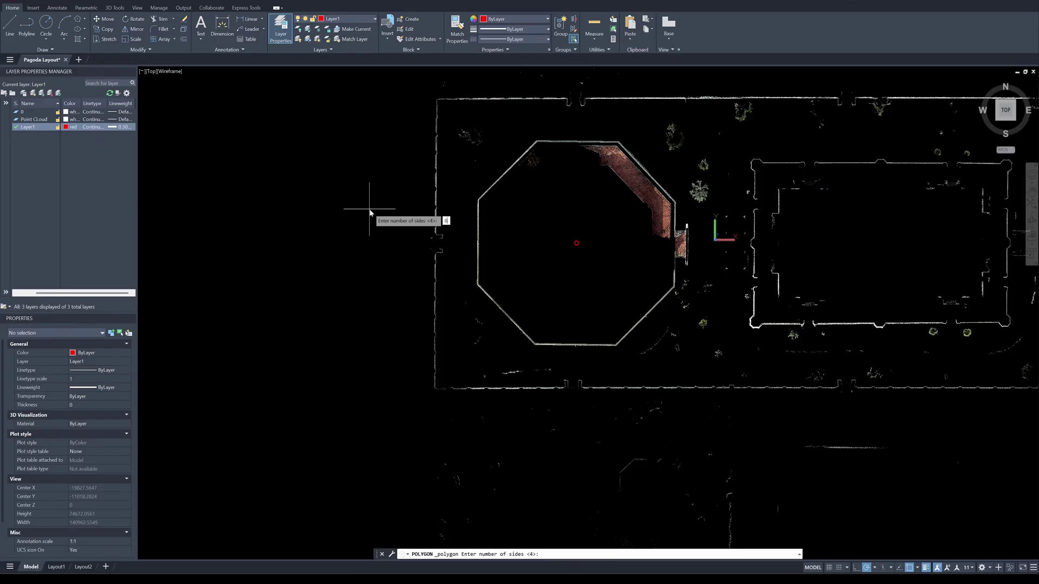
# - Draw an inscribed eight-sided polygon centred on the small red circle
pyautogui.press('Return')
pyautogui.scroll(1, 406, 155)
pyautogui.click(628, 270)
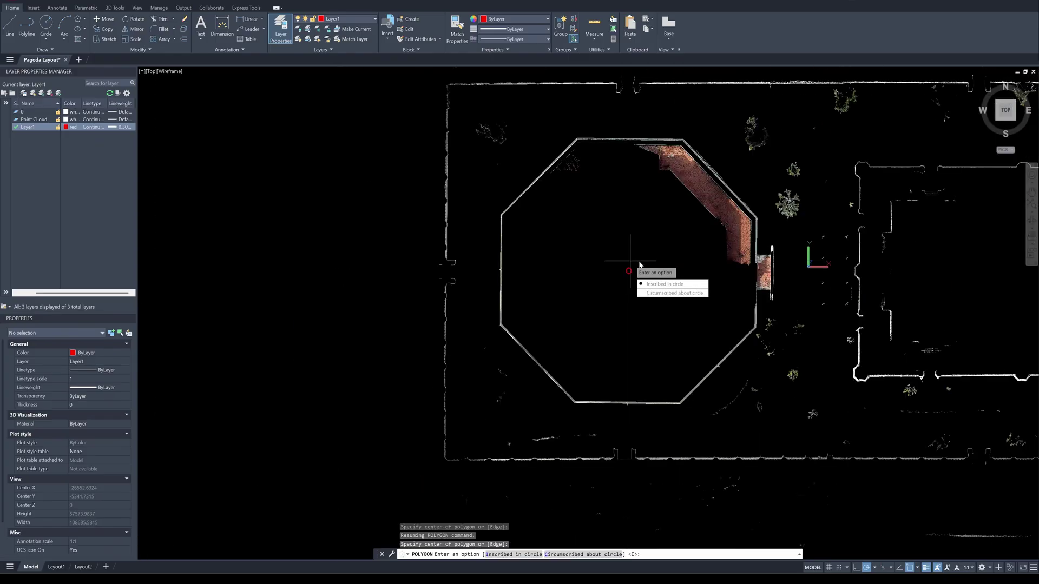
pyautogui.click(657, 285)
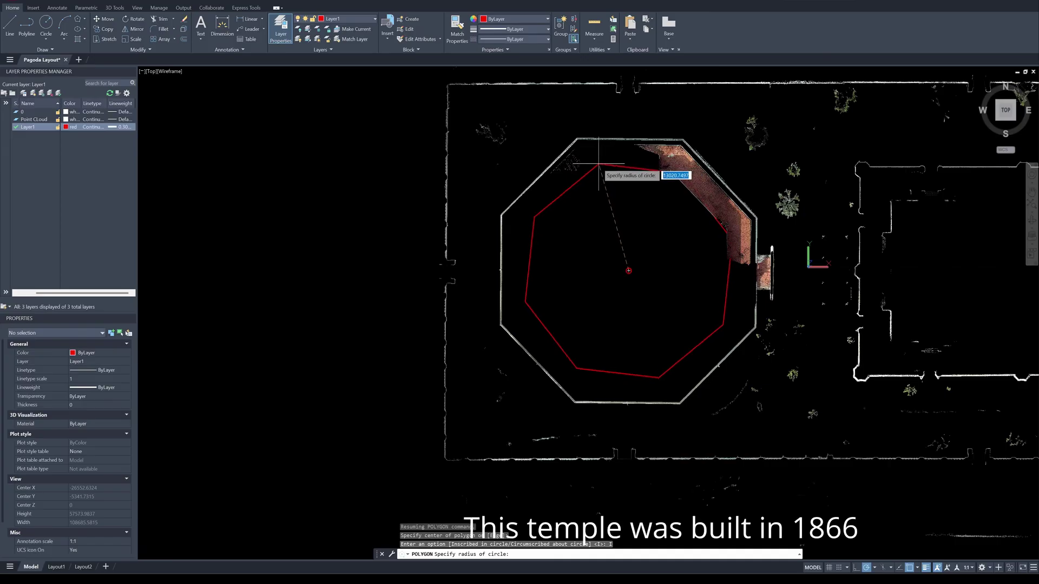
pyautogui.scroll(3, 609, 118)
pyautogui.scroll(3, 535, 172)
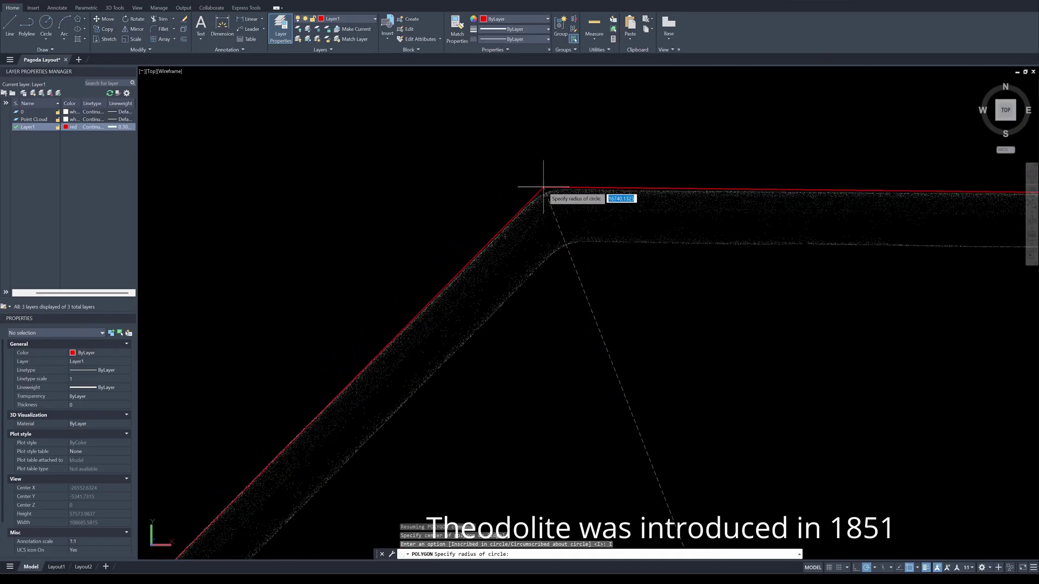
pyautogui.scroll(2, 621, 296)
pyautogui.scroll(2, 601, 304)
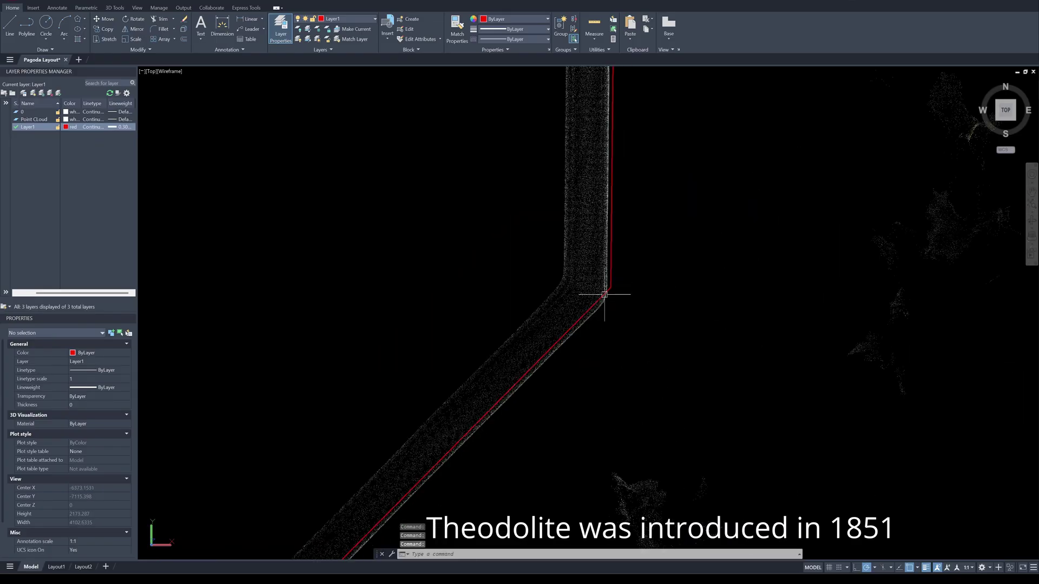
# - Check two octagon corners with Measure Distance
pyautogui.click(597, 44)
pyautogui.click(601, 69)
pyautogui.scroll(2, 596, 300)
pyautogui.click(595, 290)
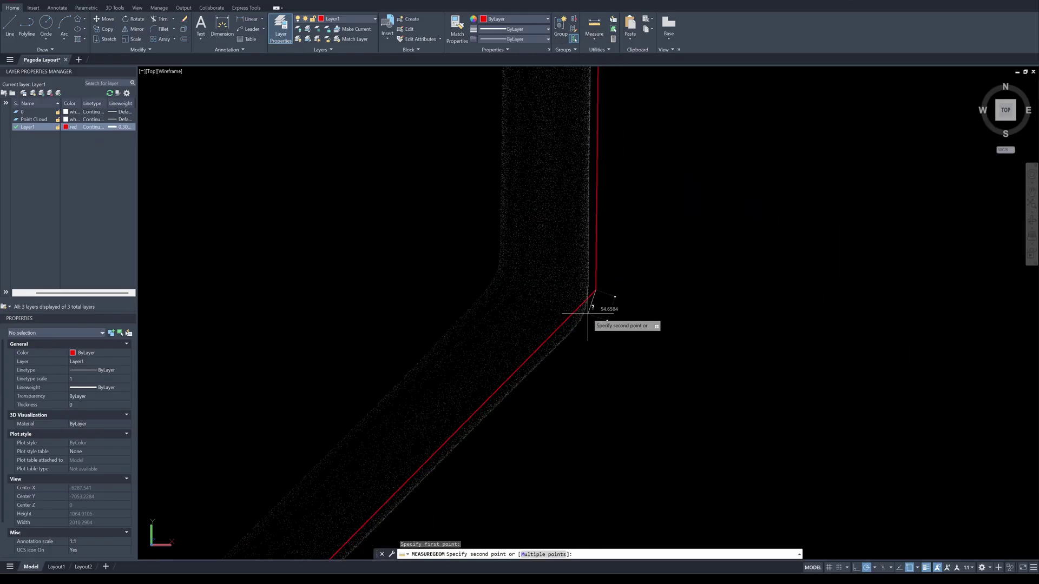
pyautogui.press('Escape')
pyautogui.scroll(-3, 625, 313)
pyautogui.moveTo(430, 178); pyautogui.dragTo(488, 67, button='middle')
pyautogui.scroll(3, 486, 67)
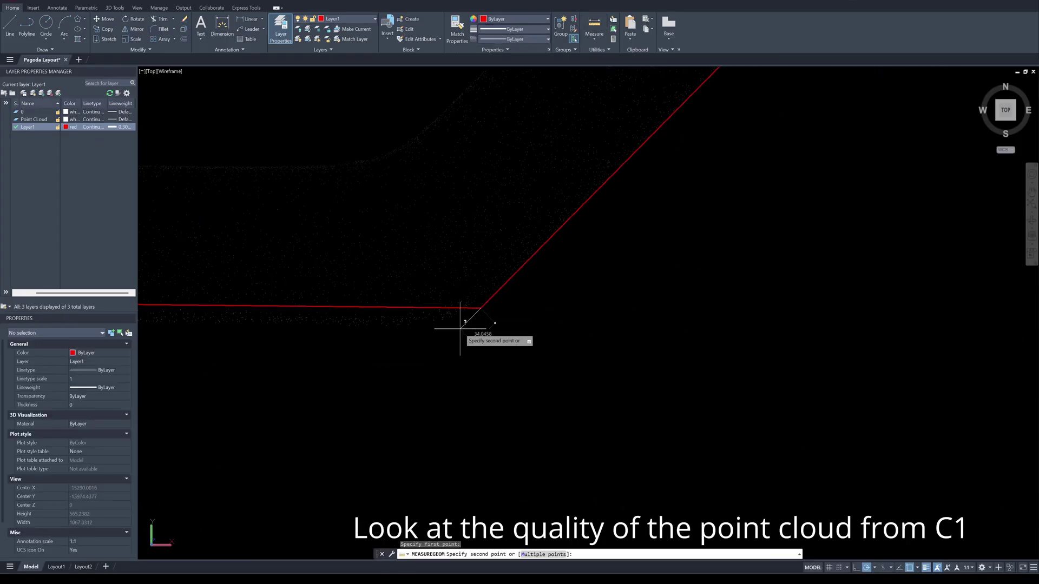
pyautogui.scroll(-3, 437, 271)
pyautogui.scroll(3, 656, 364)
pyautogui.scroll(1, 657, 365)
pyautogui.click(596, 27)
pyautogui.click(582, 325)
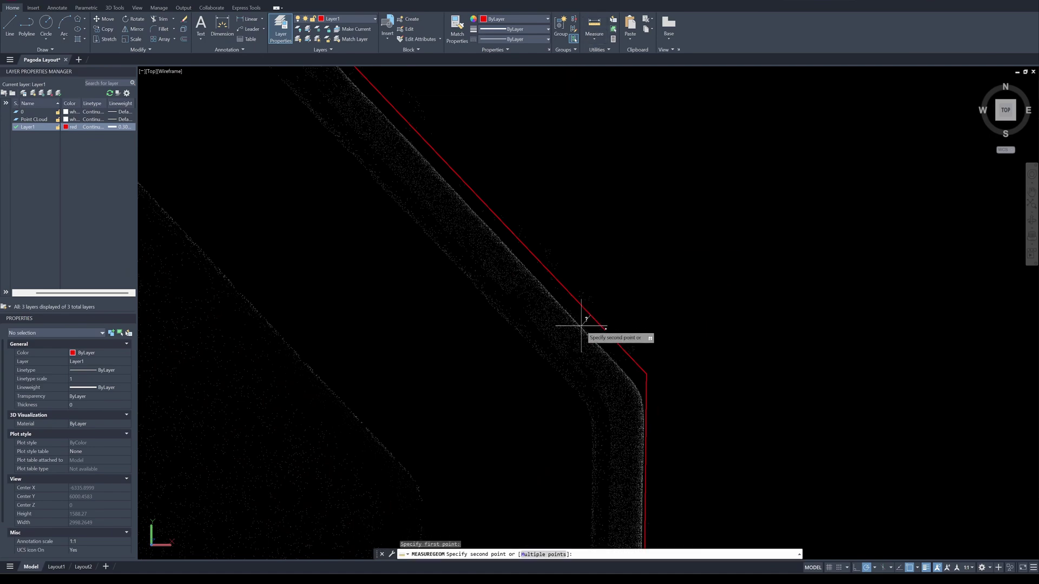
pyautogui.press('Escape')
pyautogui.scroll(-10, 617, 300)
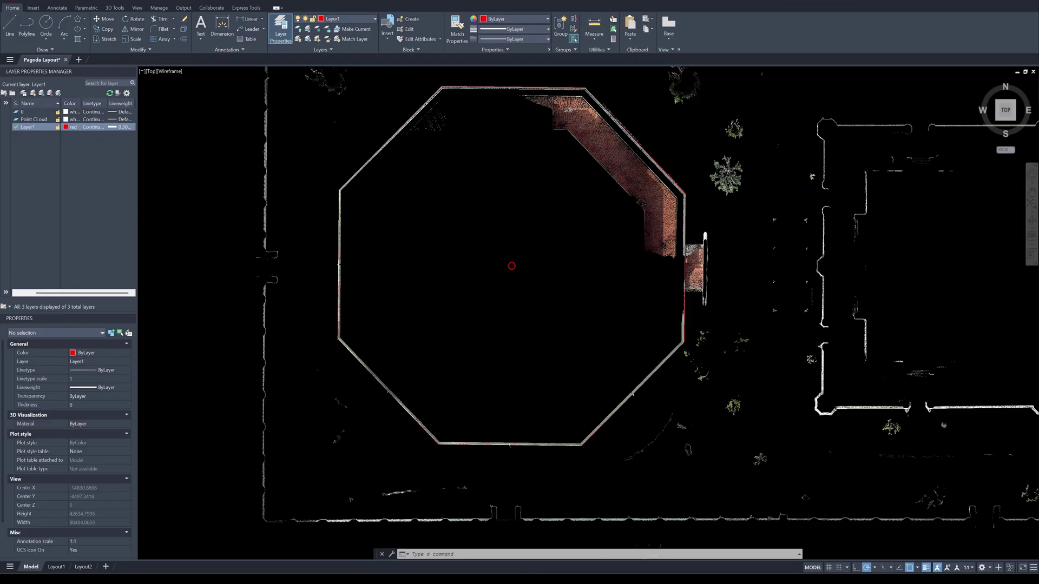
pyautogui.scroll(-2, 621, 347)
# - Draw a red line from the pagoda centre to the eastern wall
pyautogui.moveTo(617, 343); pyautogui.dragTo(512, 360, button='middle')
pyautogui.scroll(1, 487, 244)
pyautogui.click(10, 25)
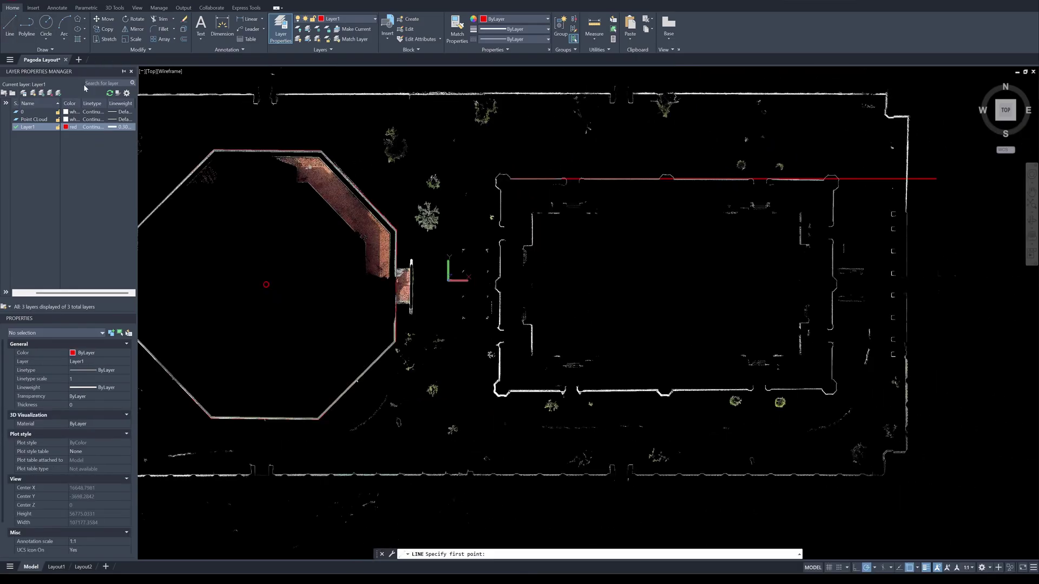
pyautogui.scroll(1, 262, 293)
pyautogui.scroll(3, 260, 275)
pyautogui.scroll(-3, 260, 276)
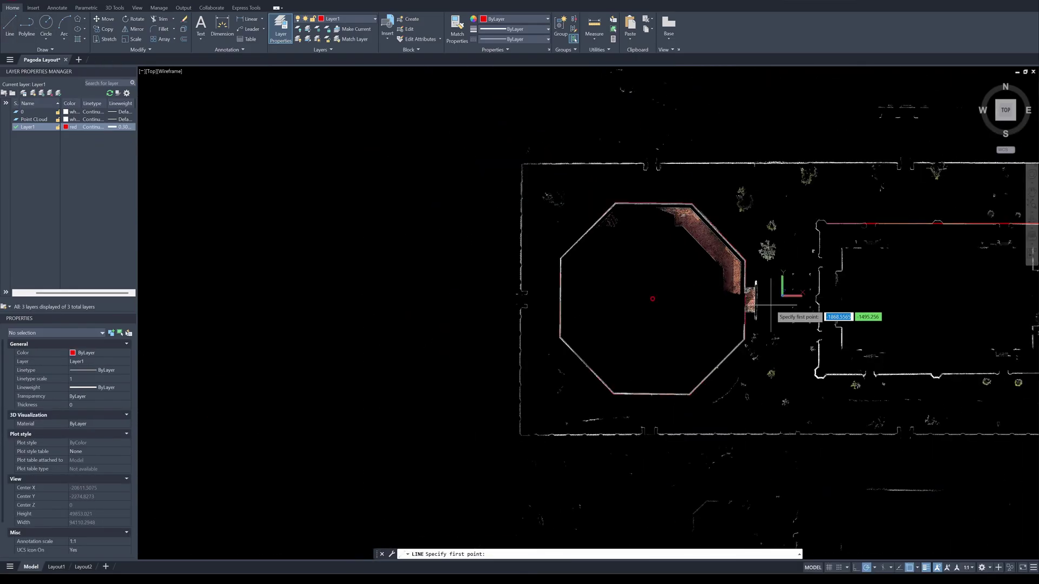
pyautogui.moveTo(560, 297); pyautogui.dragTo(302, 300, button='middle')
pyautogui.scroll(2, 301, 301)
pyautogui.scroll(2, 295, 316)
pyautogui.click(294, 316)
pyautogui.scroll(-3, 297, 317)
pyautogui.moveTo(429, 320); pyautogui.dragTo(278, 305, button='middle')
pyautogui.scroll(2, 435, 297)
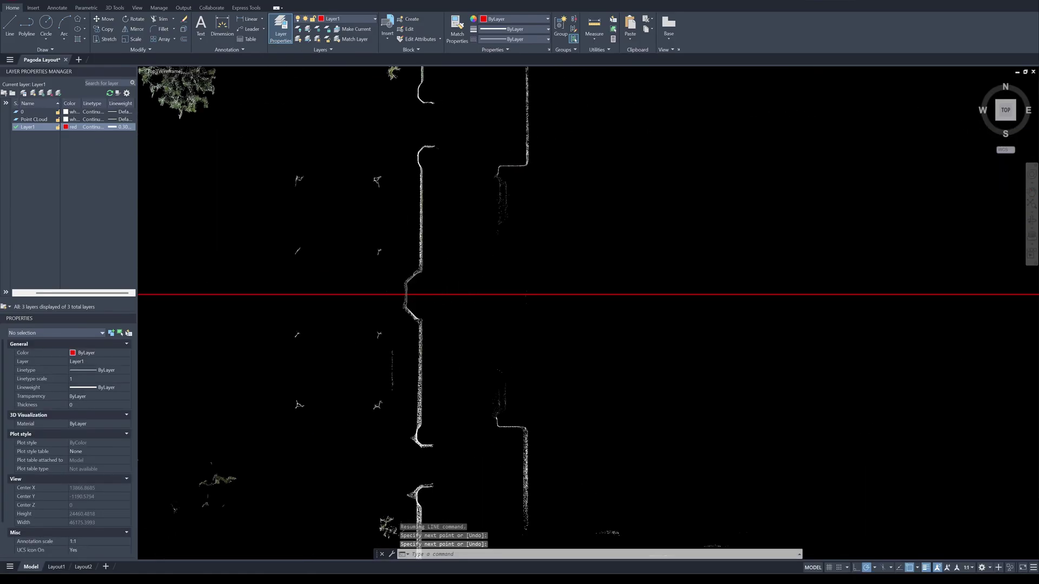
pyautogui.scroll(2, 441, 298)
pyautogui.moveTo(441, 297); pyautogui.dragTo(784, 274, button='middle')
pyautogui.click(805, 265)
pyautogui.press('Return')
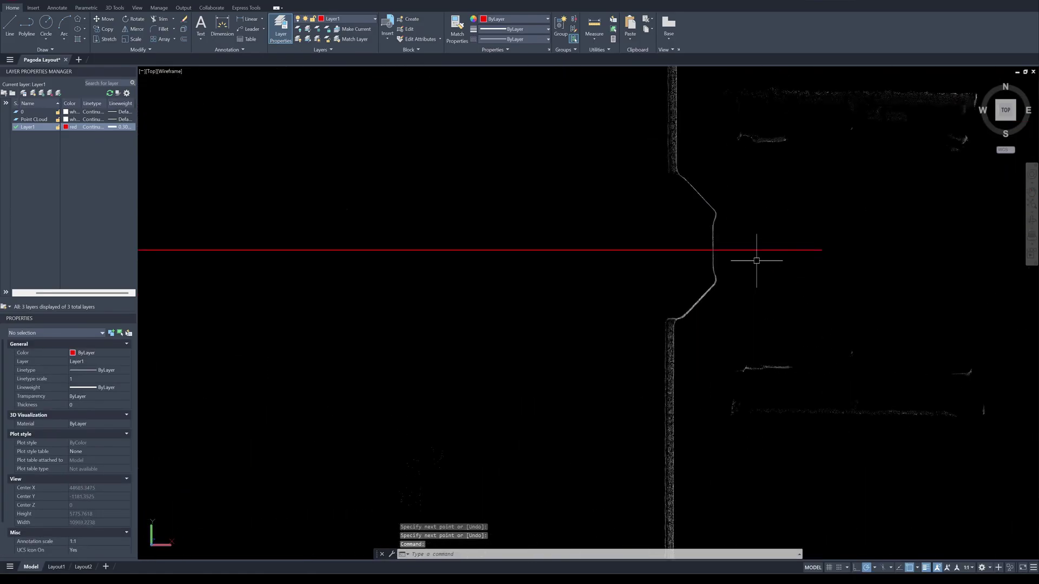
pyautogui.scroll(-5, 726, 245)
# - Delete the stray upper red line
pyautogui.moveTo(725, 246); pyautogui.dragTo(497, 258, button='middle')
pyautogui.moveTo(611, 288); pyautogui.dragTo(547, 292, button='middle')
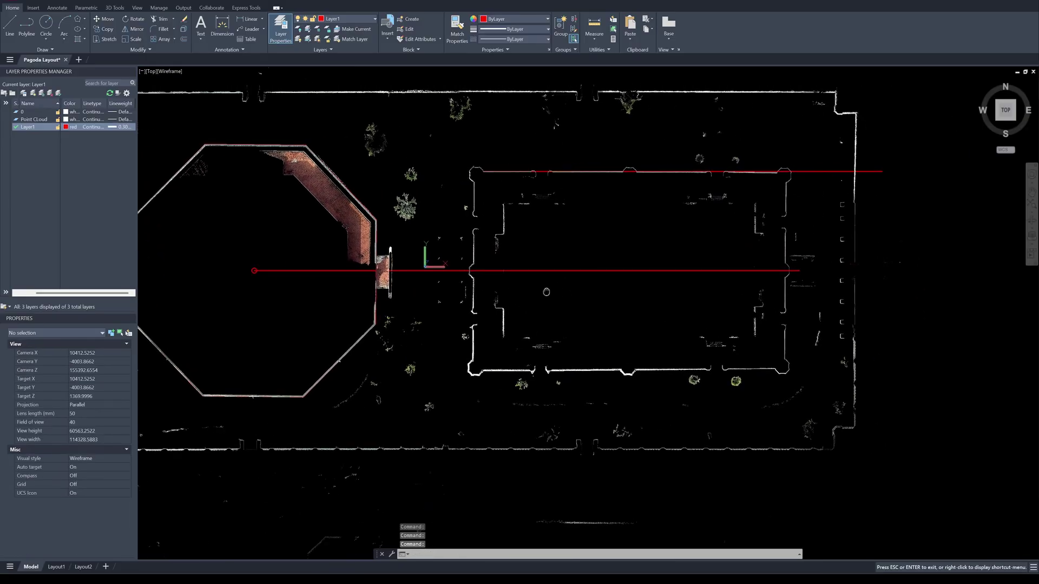
pyautogui.click(825, 172)
pyautogui.press('Delete')
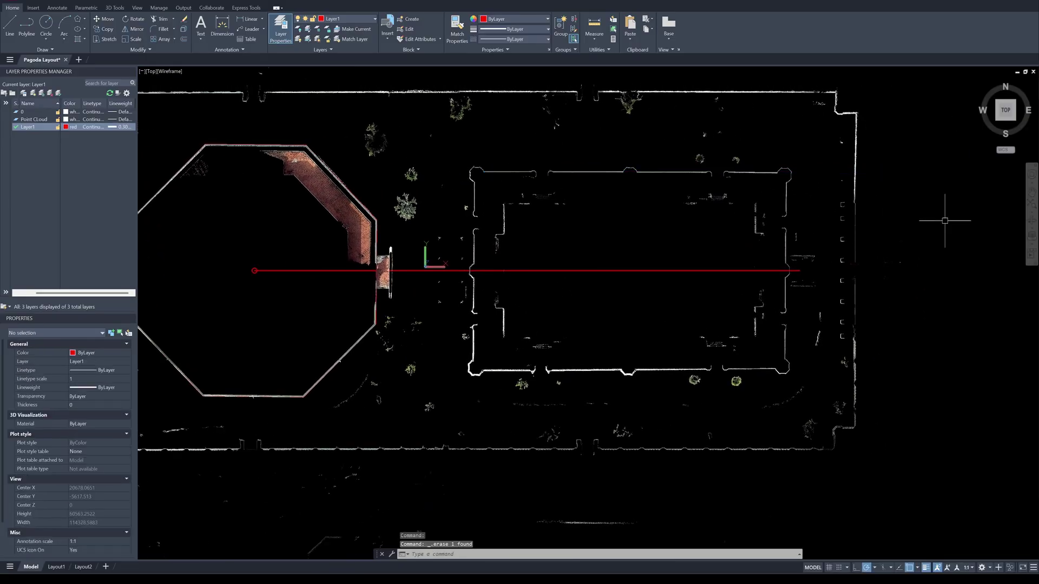
pyautogui.scroll(3, 522, 283)
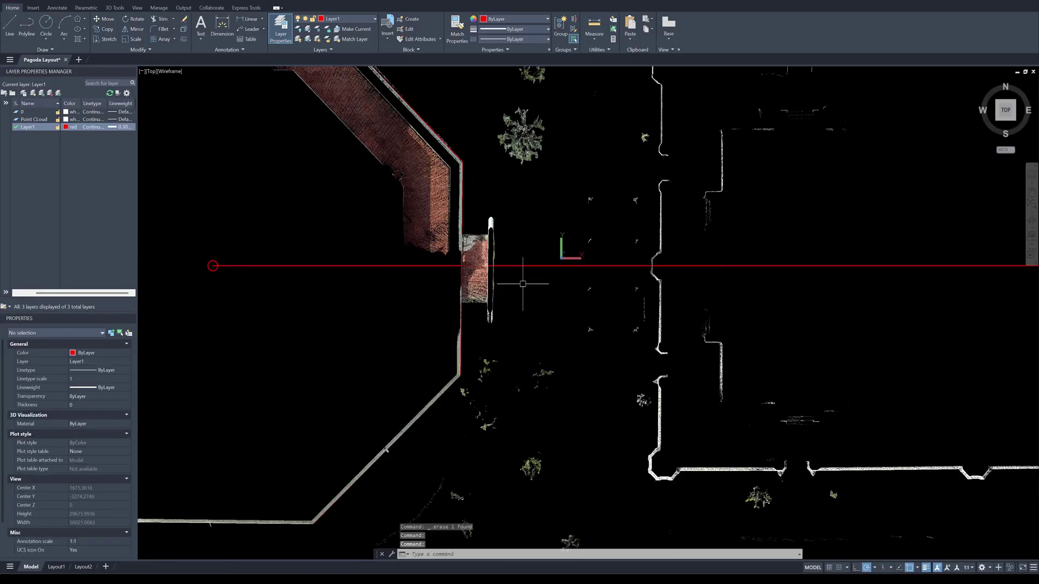
pyautogui.scroll(-2, 748, 301)
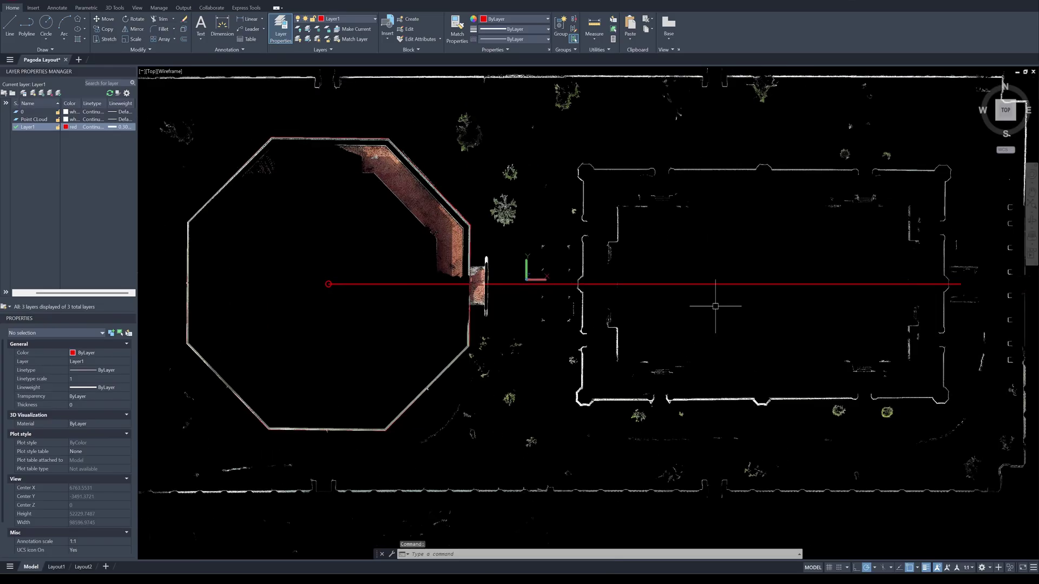
pyautogui.moveTo(714, 305)
pyautogui.mouseDown(button='middle')
pyautogui.moveTo(675, 295)
pyautogui.moveTo(663, 307)
pyautogui.mouseUp(button='middle')
pyautogui.scroll(-2, 696, 321)
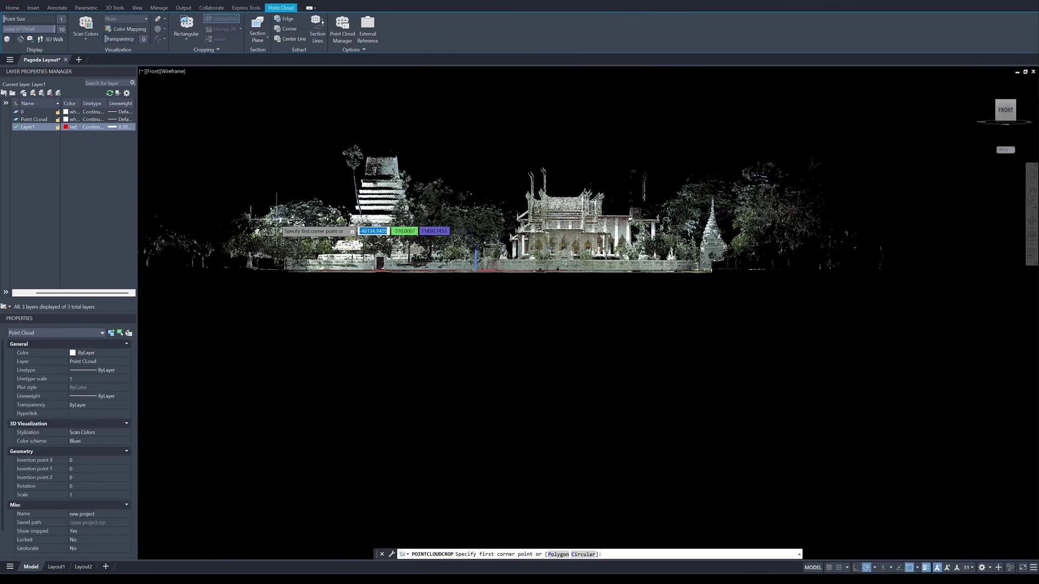
# - Crop the point cloud to the ground band and start a line at the building corner
pyautogui.click(258, 240)
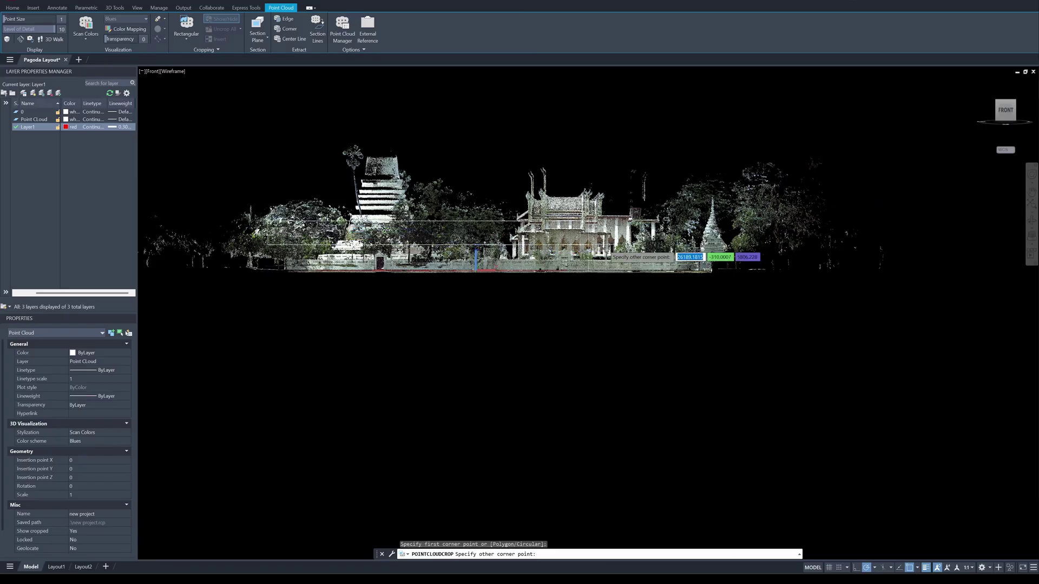
pyautogui.click(751, 245)
pyautogui.click(779, 268)
pyautogui.scroll(3, 569, 286)
pyautogui.scroll(2, 569, 285)
pyautogui.scroll(1, 560, 272)
pyautogui.write('l')
pyautogui.press('Return')
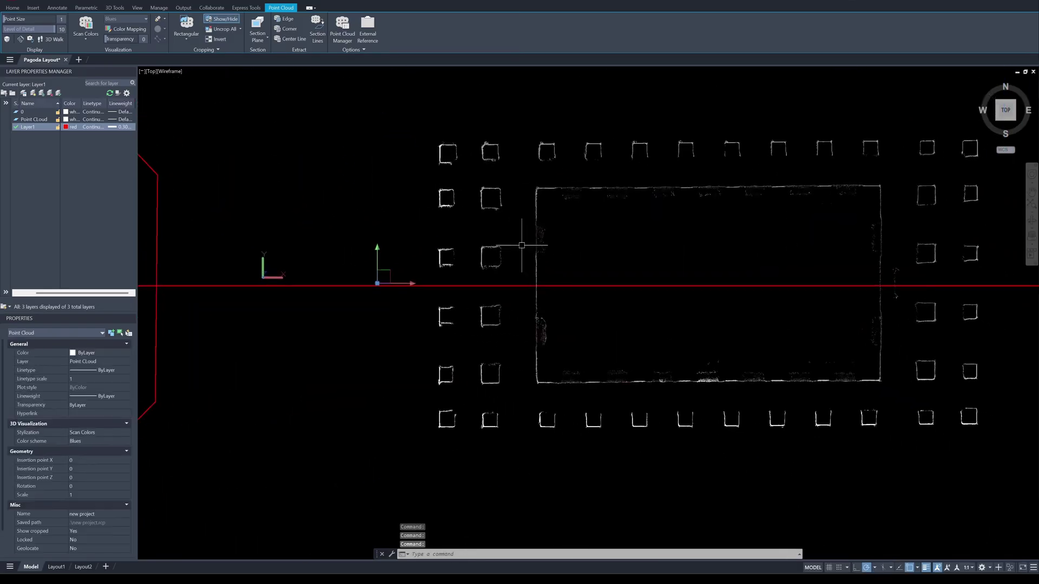
pyautogui.scroll(2, 519, 219)
pyautogui.click(471, 169)
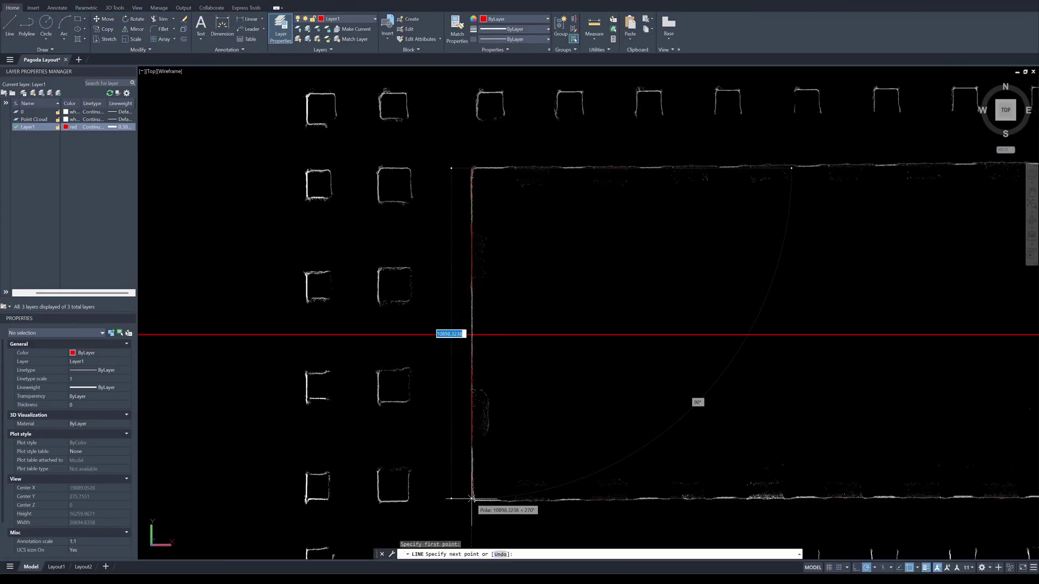
pyautogui.scroll(3, 409, 186)
pyautogui.scroll(-1, 275, 178)
pyautogui.scroll(-2, 275, 178)
pyautogui.scroll(-1, 494, 180)
# - Measure the angle between the two wall lines, confirming 90°, then cancel
pyautogui.click(765, 194)
pyautogui.press('Return')
pyautogui.scroll(-2, 549, 195)
pyautogui.click(594, 39)
pyautogui.click(602, 102)
pyautogui.scroll(3, 765, 190)
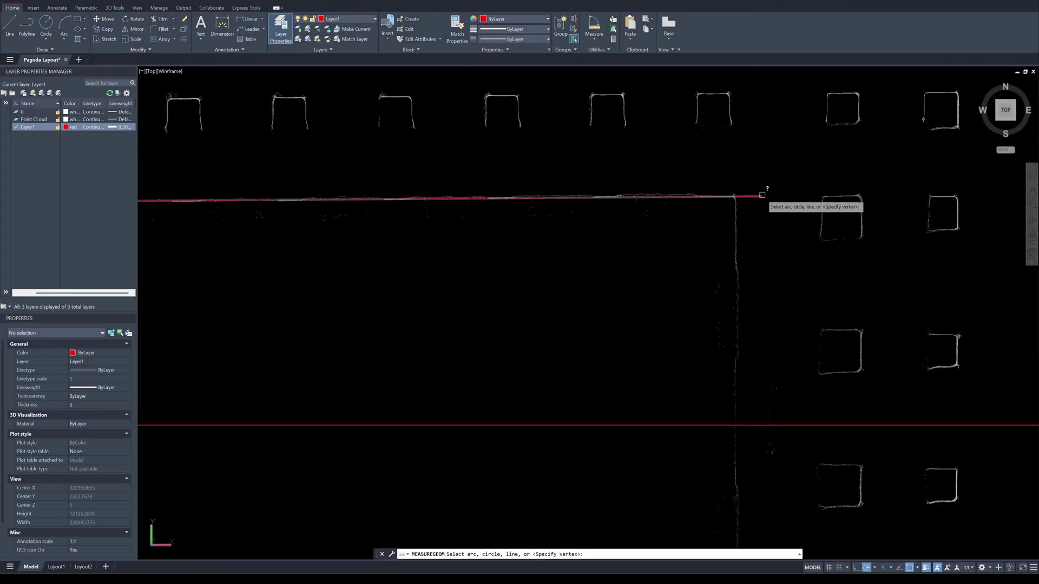
pyautogui.click(765, 199)
pyautogui.scroll(-2, 674, 232)
pyautogui.scroll(-1, 495, 256)
pyautogui.click(601, 293)
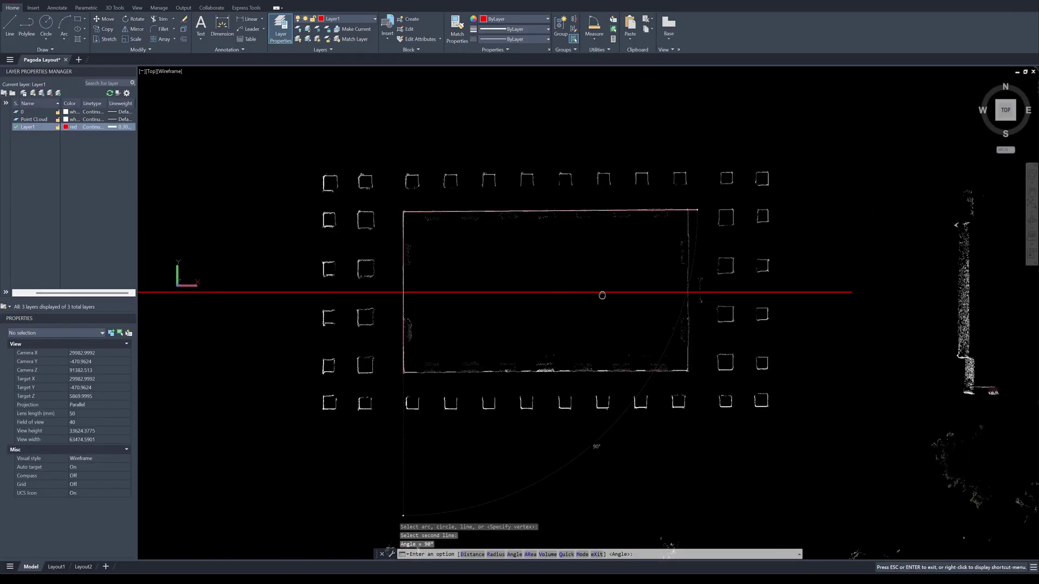
pyautogui.scroll(3, 441, 297)
pyautogui.scroll(-3, 604, 235)
pyautogui.scroll(3, 417, 232)
pyautogui.scroll(-2, 512, 196)
pyautogui.press('Escape')
pyautogui.scroll(3, 436, 348)
pyautogui.scroll(2, 436, 347)
pyautogui.scroll(-4, 383, 422)
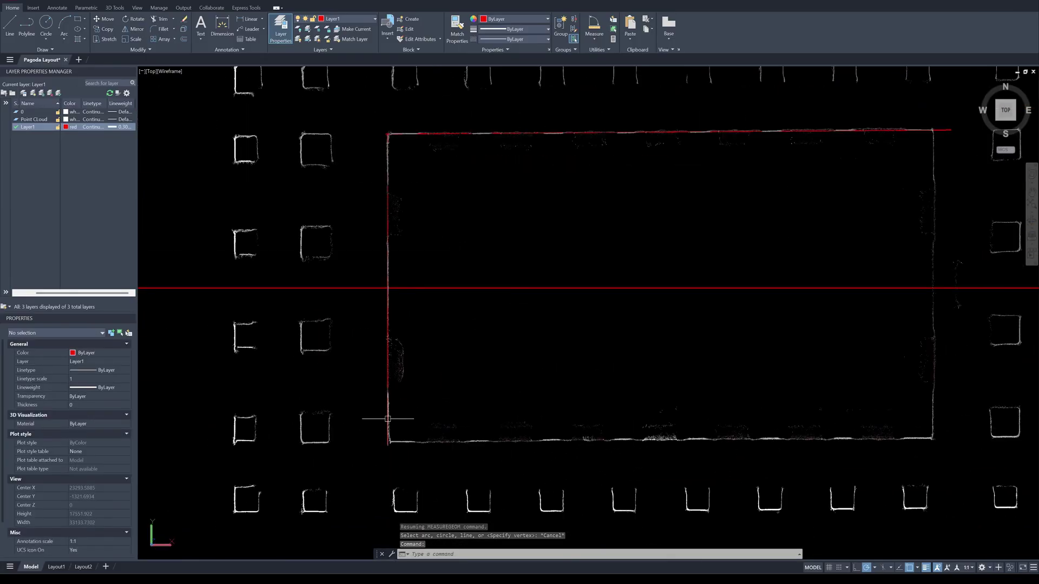
# - Check the top red line, then draw a red line along the left column row
pyautogui.click(925, 132)
pyautogui.press('Escape')
pyautogui.scroll(-4, 589, 303)
pyautogui.click(10, 25)
pyautogui.scroll(3, 415, 200)
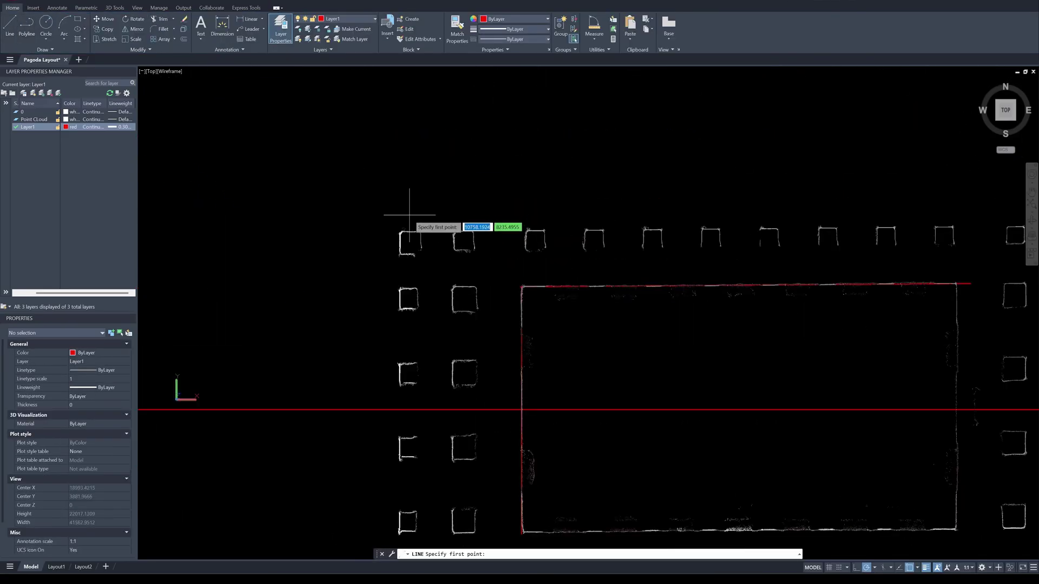
pyautogui.click(393, 230)
pyautogui.scroll(-2, 516, 205)
pyautogui.moveTo(516, 205); pyautogui.dragTo(326, 196, button='middle')
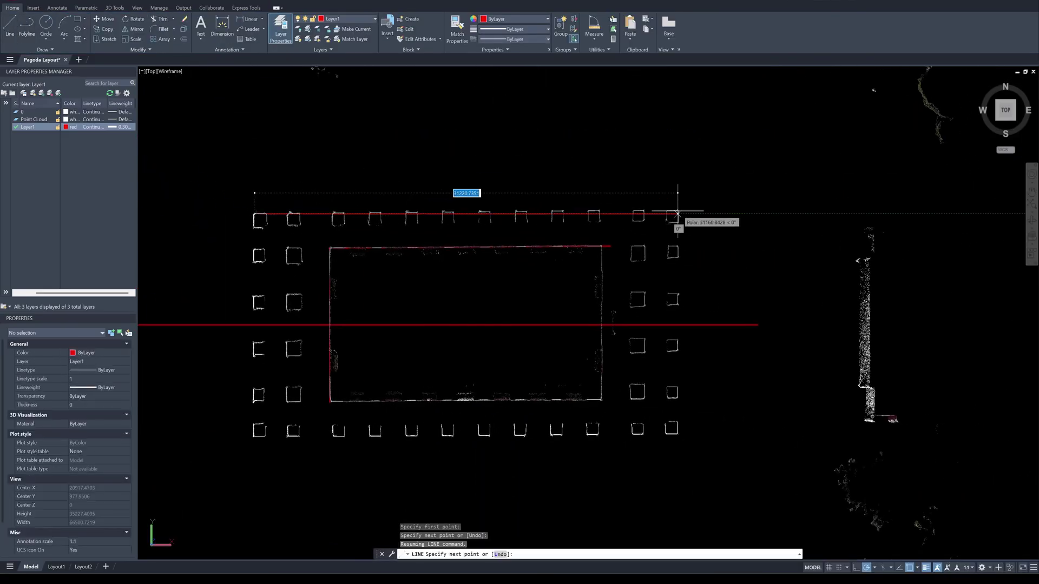
pyautogui.scroll(2, 676, 217)
pyautogui.scroll(-2, 677, 216)
pyautogui.moveTo(677, 216); pyautogui.dragTo(427, 480, button='middle')
pyautogui.click(427, 484)
pyautogui.press('Return')
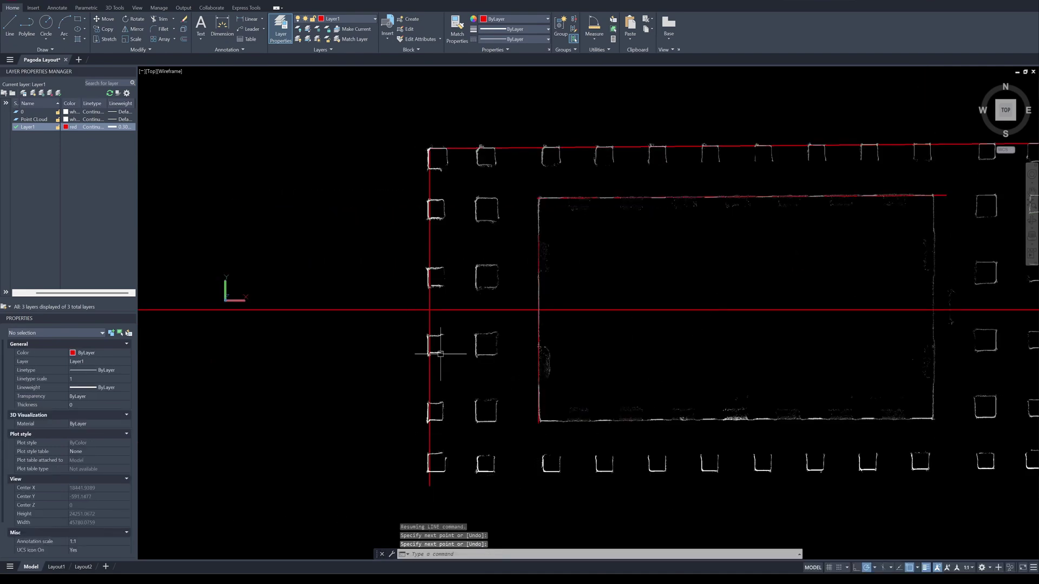
pyautogui.moveTo(413, 174); pyautogui.dragTo(580, 135, button='middle')
# - Draw a circle centred on the red-line intersection, radius reaching the octagon's inner curved wall
pyautogui.click(45, 25)
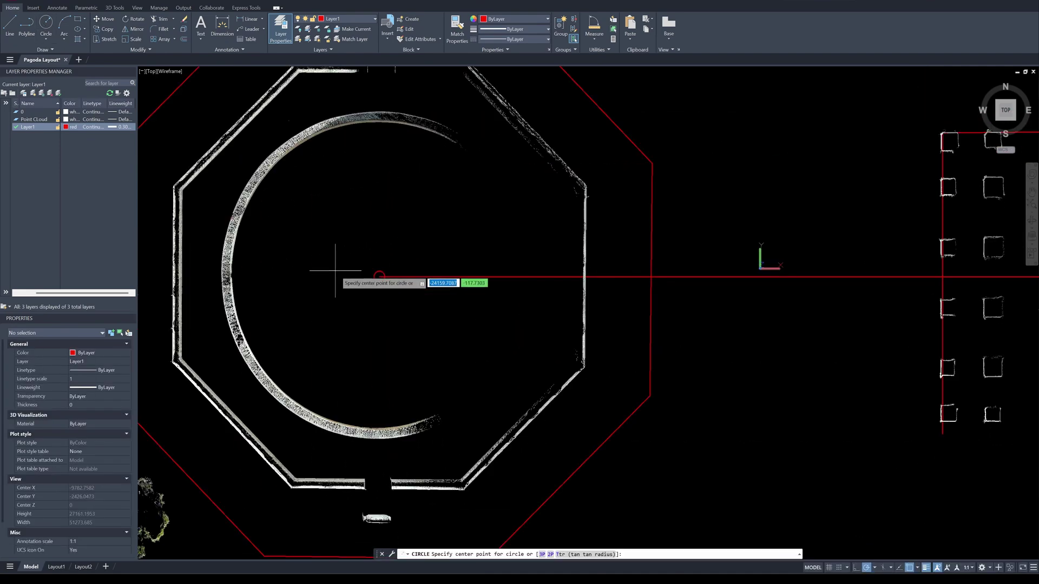
pyautogui.click(379, 277)
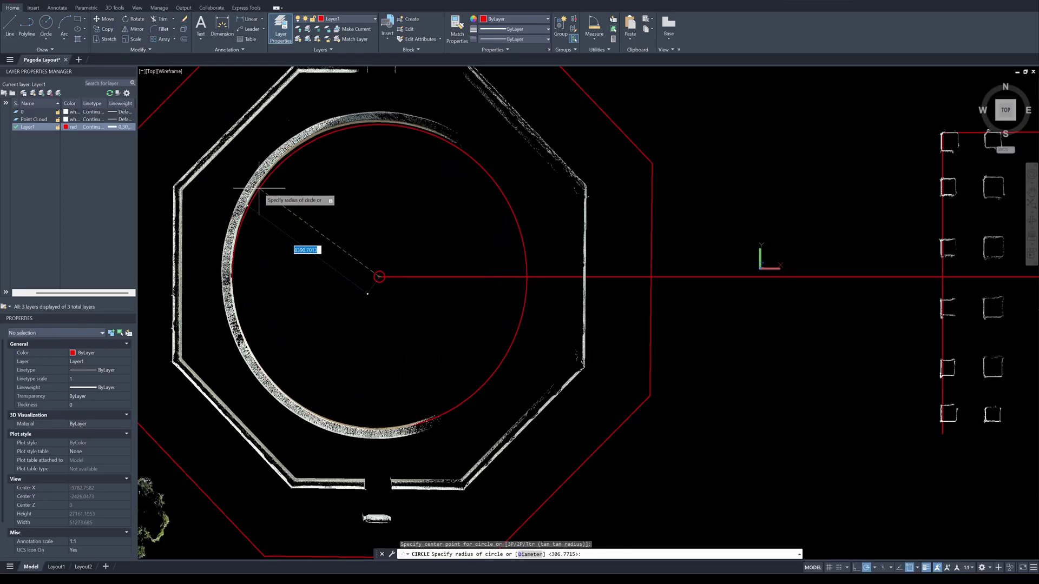
pyautogui.click(260, 193)
pyautogui.scroll(-1, 562, 253)
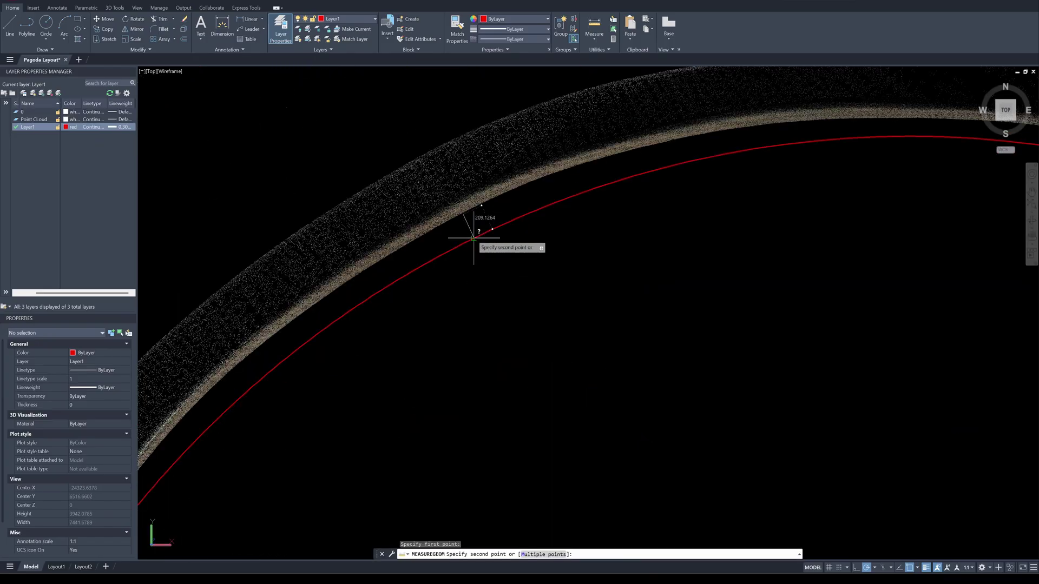
pyautogui.press('Escape')
pyautogui.scroll(-5, 473, 240)
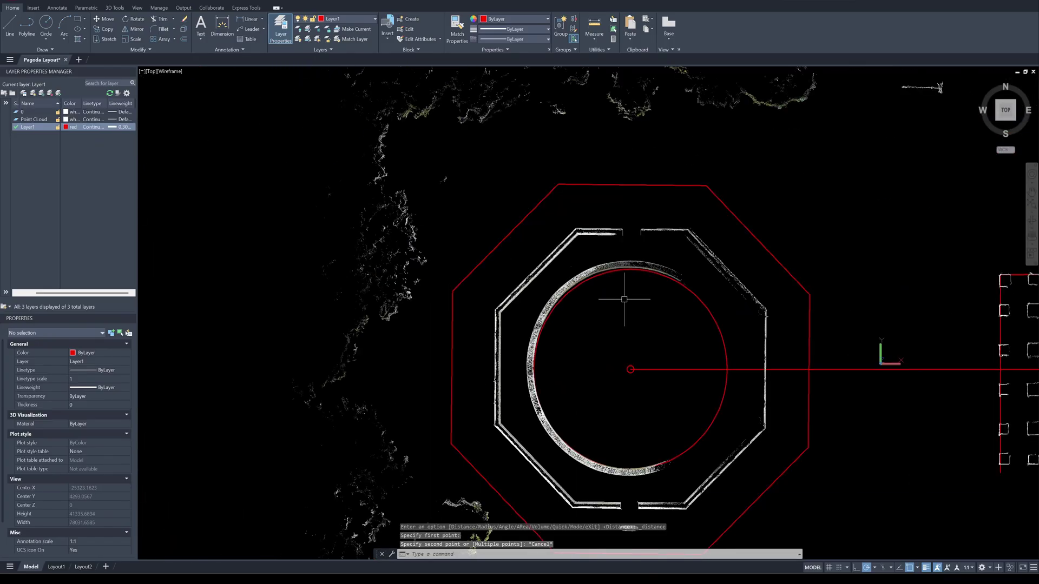
pyautogui.scroll(-2, 517, 184)
pyautogui.moveTo(516, 184); pyautogui.dragTo(583, 305, button='middle')
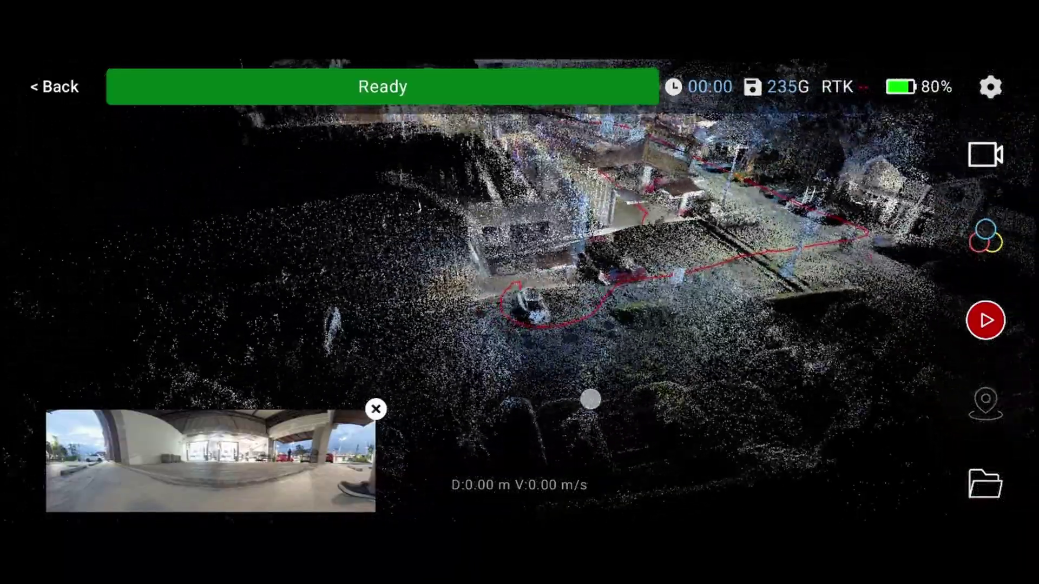
# - Orbit and tilt the car park point cloud between overhead and side-on views
pyautogui.moveTo(590, 399); pyautogui.dragTo(492, 407)
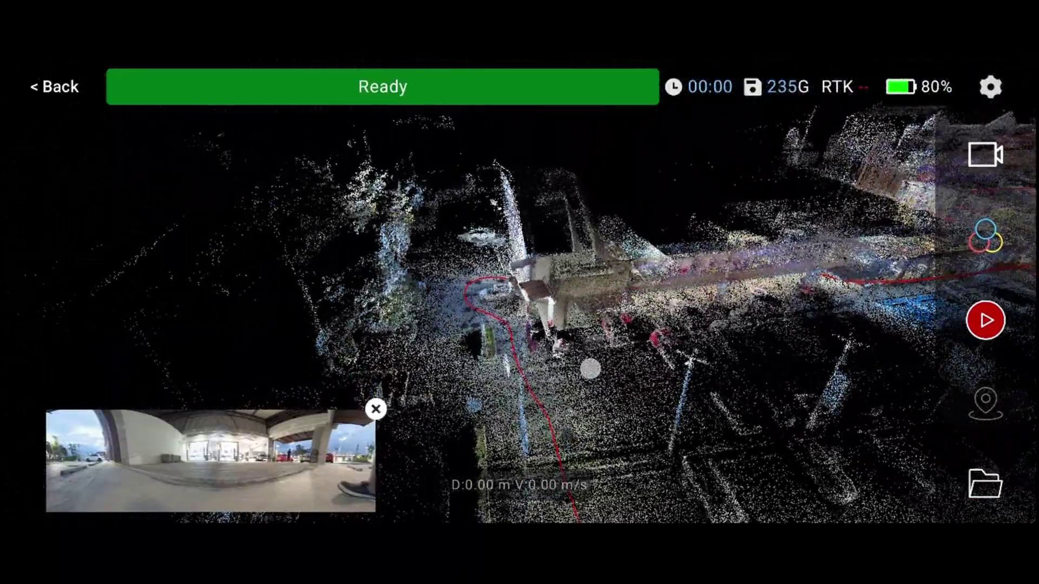
pyautogui.moveTo(590, 369); pyautogui.dragTo(529, 361)
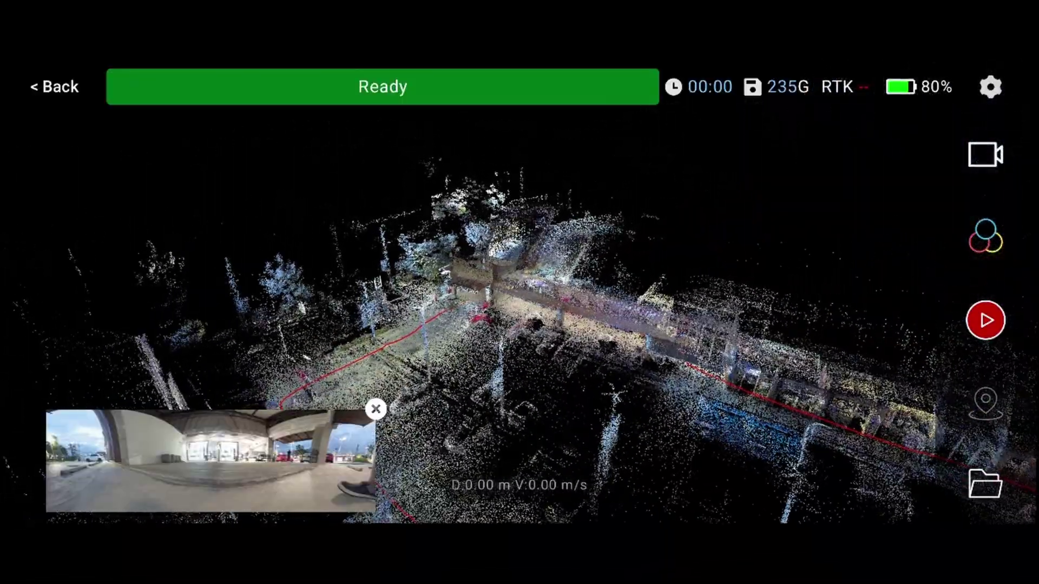
pyautogui.moveTo(638, 343); pyautogui.dragTo(670, 381)
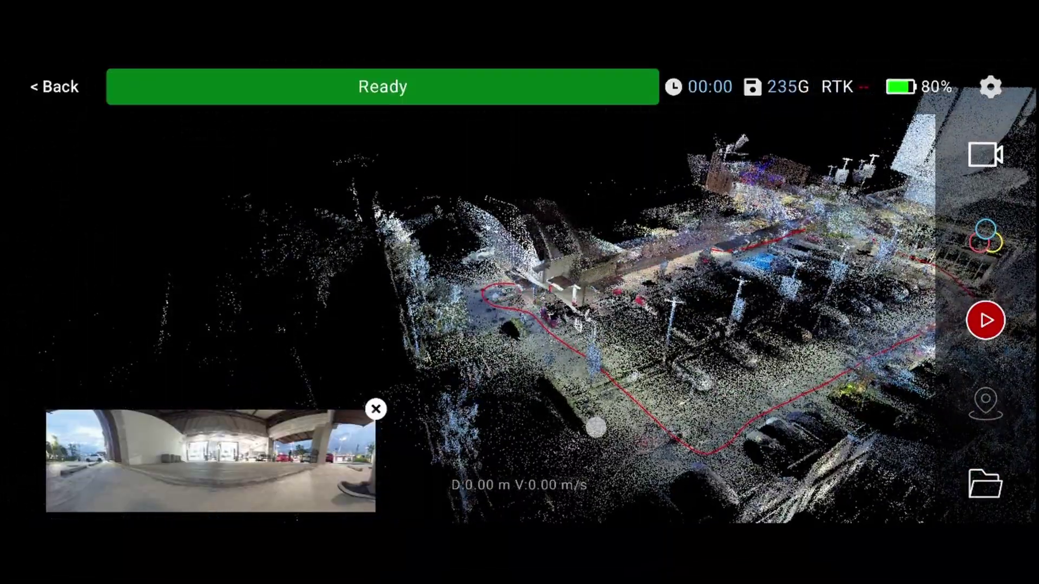
pyautogui.scroll(-3, 598, 322)
pyautogui.moveTo(580, 277)
pyautogui.mouseDown()
pyautogui.moveTo(601, 297)
pyautogui.moveTo(609, 390)
pyautogui.mouseUp()
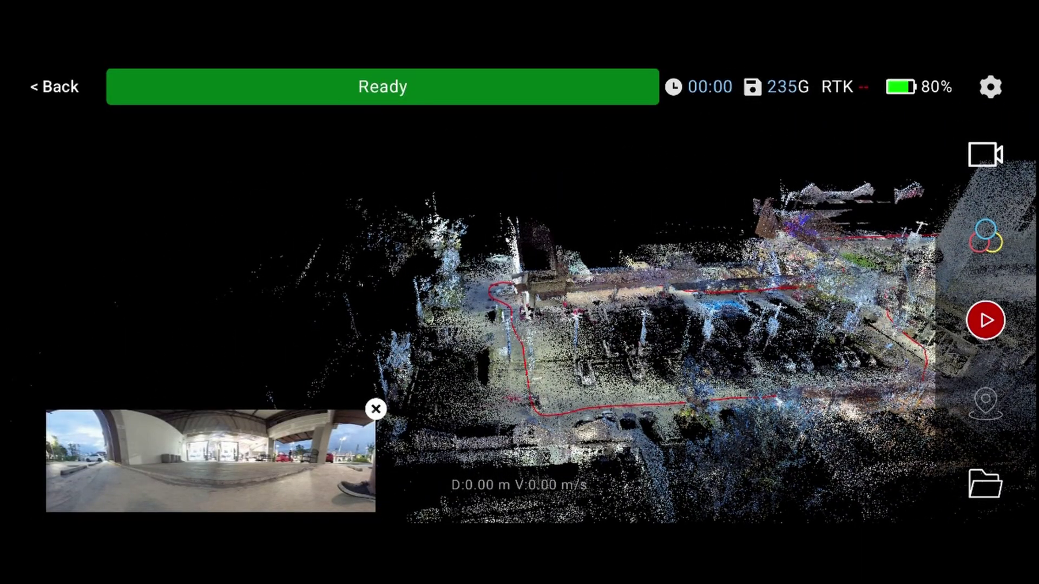
pyautogui.moveTo(538, 348)
pyautogui.mouseDown()
pyautogui.moveTo(522, 366)
pyautogui.moveTo(584, 370)
pyautogui.mouseUp()
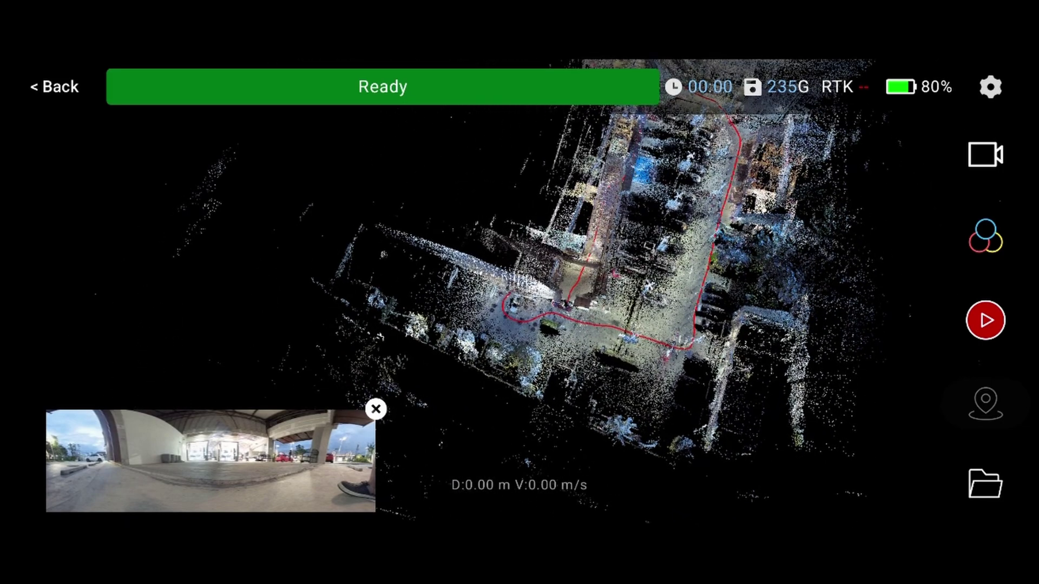
pyautogui.moveTo(568, 284); pyautogui.dragTo(569, 373)
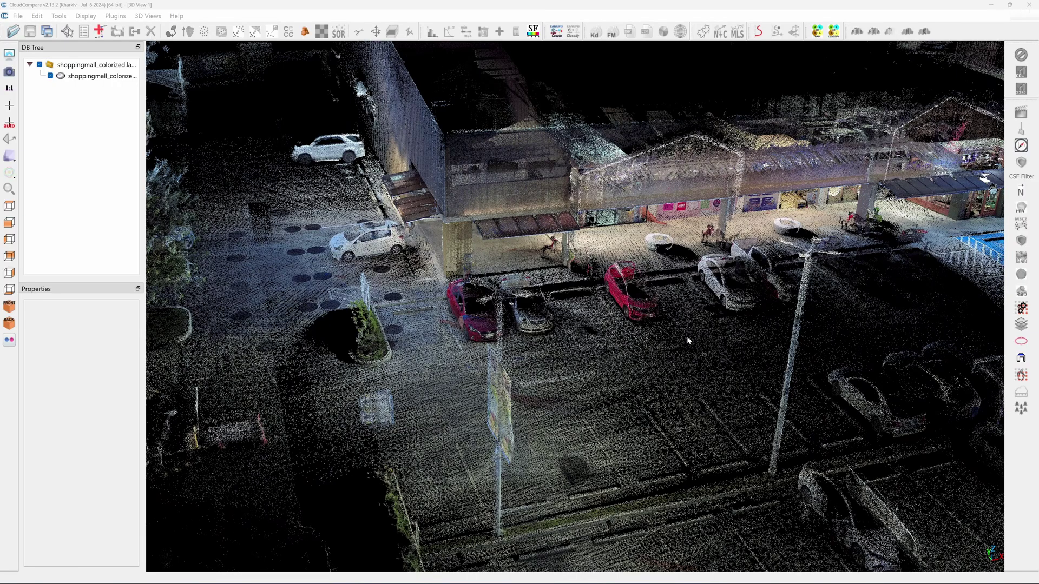
# - Select the shoppingmall_colorized point cloud
pyautogui.click(685, 332)
pyautogui.scroll(5, 592, 305)
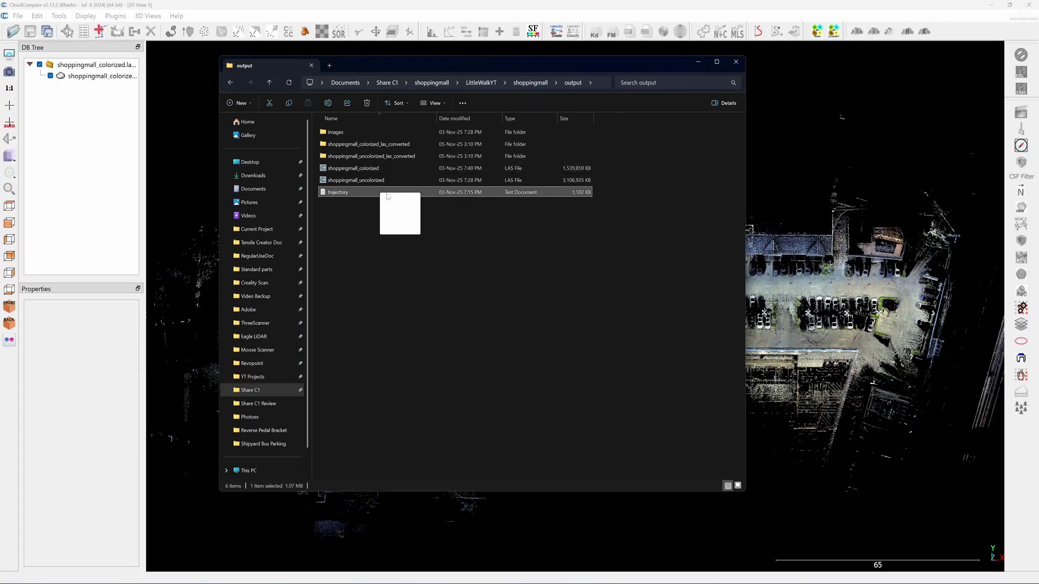
# - Load trajectory.txt, then shift the cloud up-left and rotate it slightly
pyautogui.moveTo(387, 195); pyautogui.dragTo(852, 243)
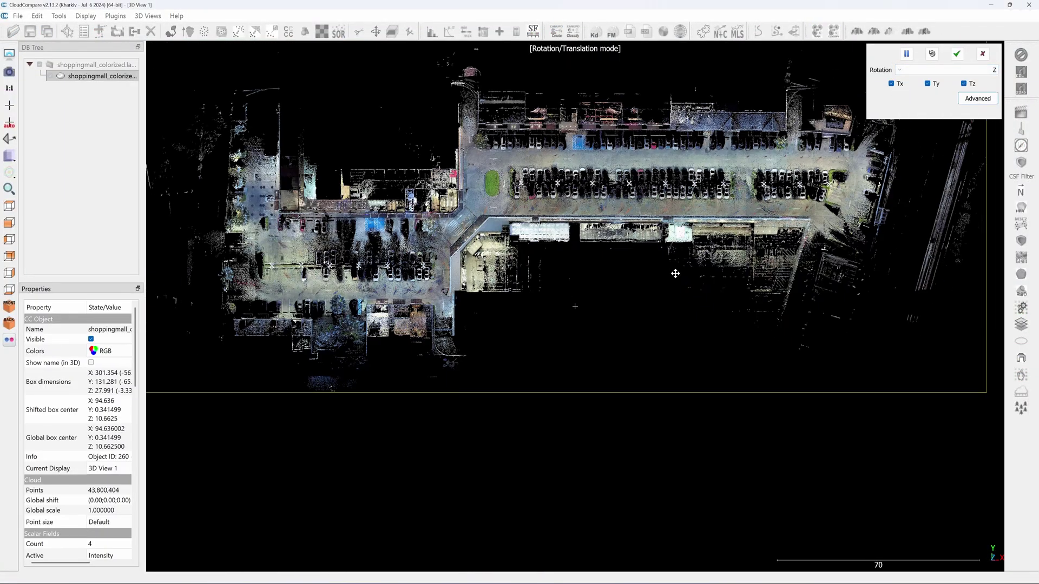
pyautogui.moveTo(825, 291)
pyautogui.mouseDown(button='right')
pyautogui.moveTo(642, 238)
pyautogui.moveTo(523, 158)
pyautogui.mouseUp(button='right')
pyautogui.scroll(3, 636, 240)
pyautogui.moveTo(523, 157)
pyautogui.mouseDown()
pyautogui.moveTo(726, 217)
pyautogui.moveTo(724, 200)
pyautogui.moveTo(728, 221)
pyautogui.moveTo(328, 352)
pyautogui.mouseUp()
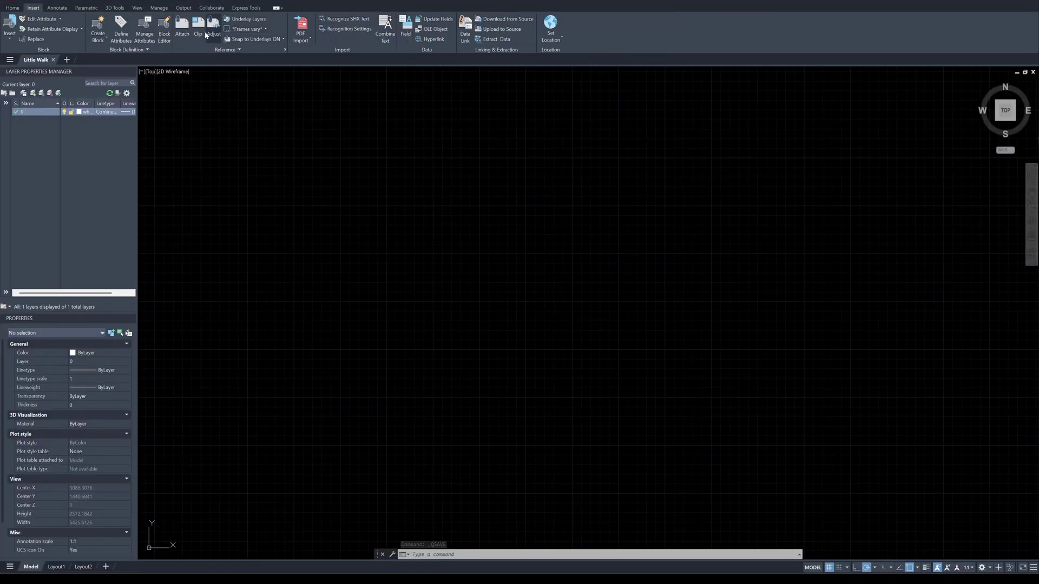
# - Attach LittleWalk.rcp at 0,0,0 with scale 1, turn off the grid, and select the cloud
pyautogui.click(182, 32)
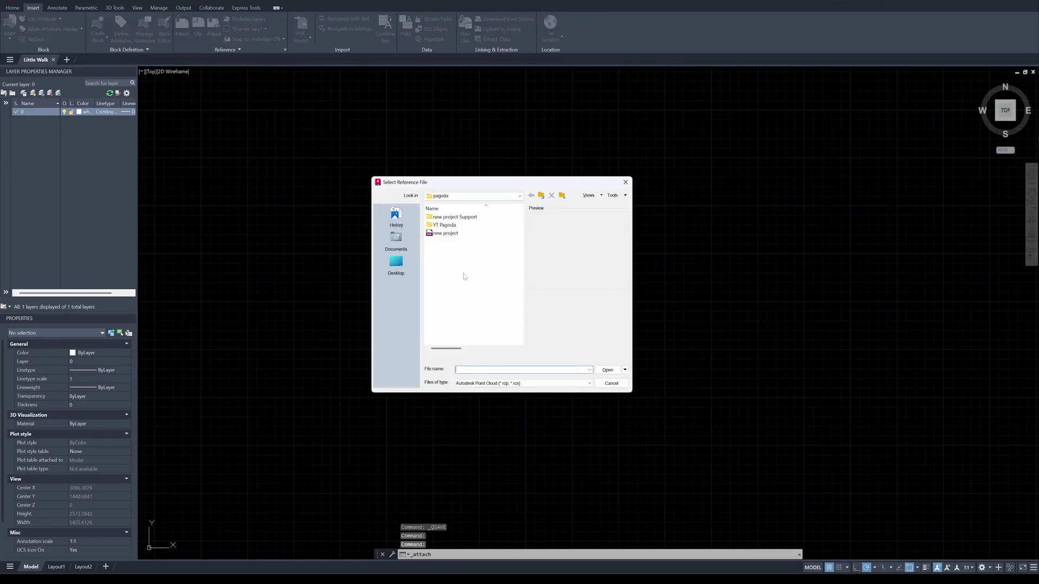
pyautogui.click(603, 371)
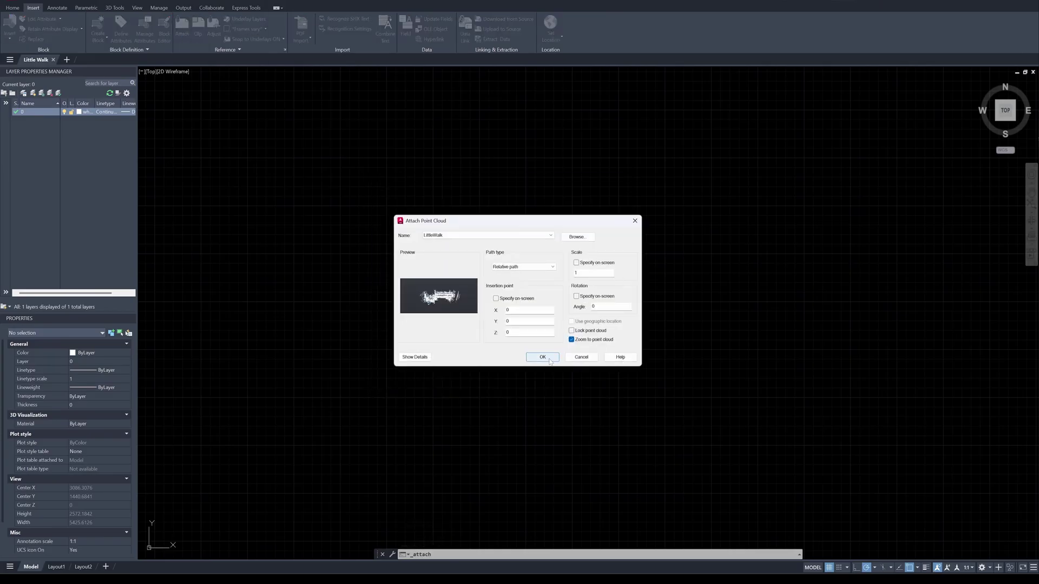
pyautogui.click(542, 357)
pyautogui.press('F7')
pyautogui.scroll(-2, 639, 430)
pyautogui.scroll(3, 641, 417)
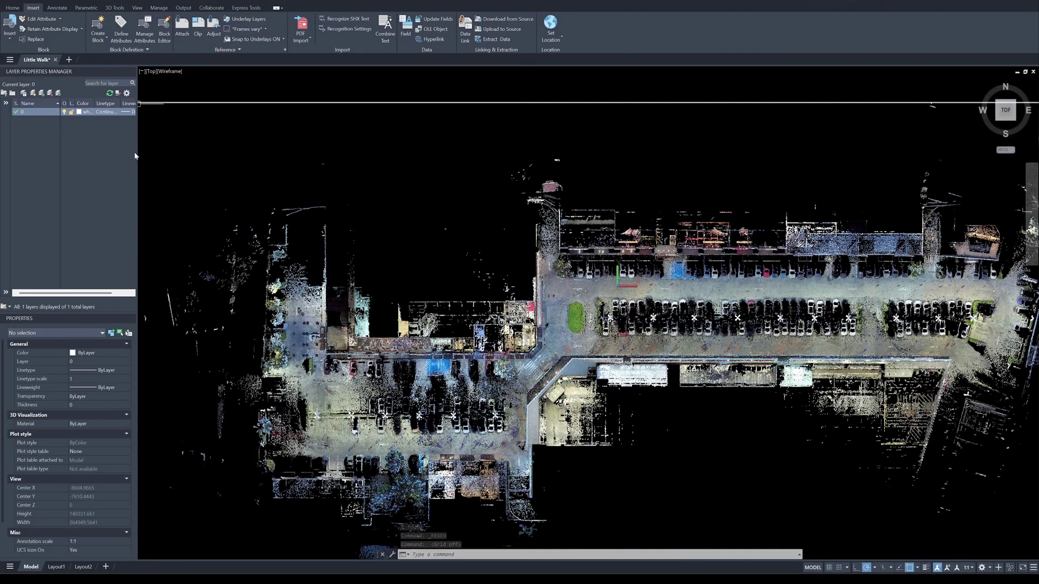
pyautogui.click(646, 334)
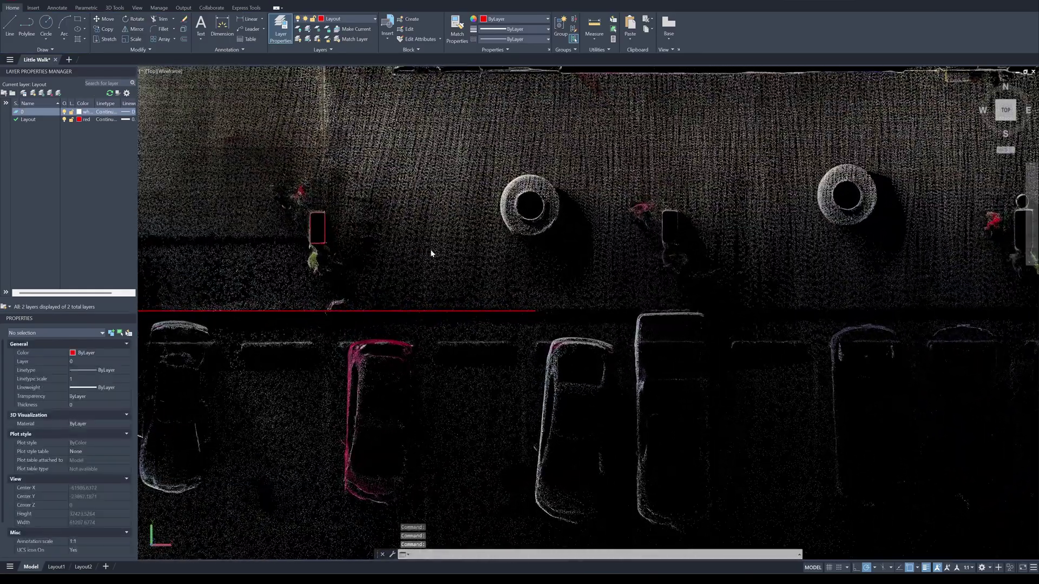
pyautogui.scroll(3, 484, 179)
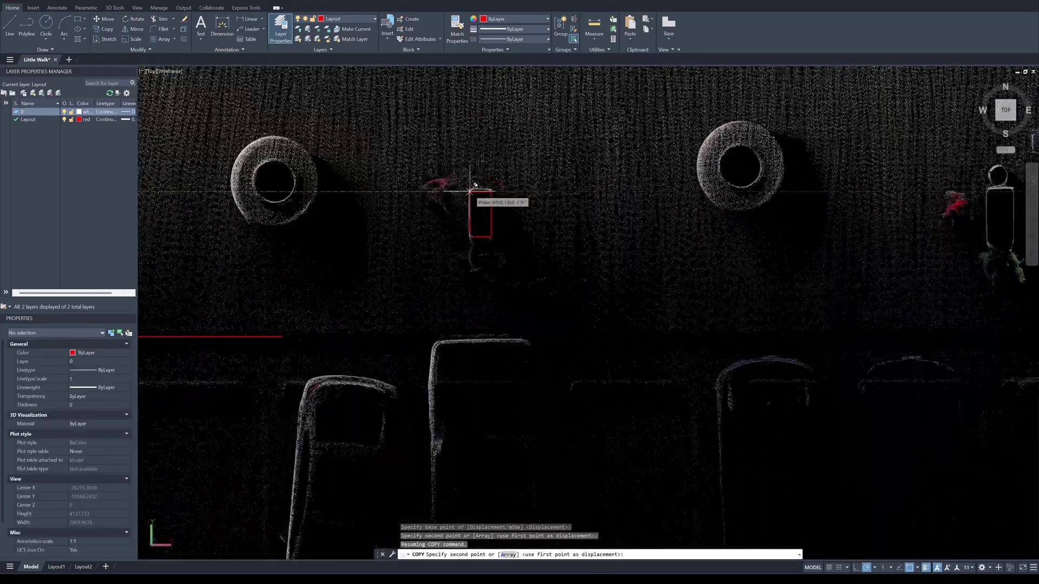
pyautogui.scroll(3, 475, 186)
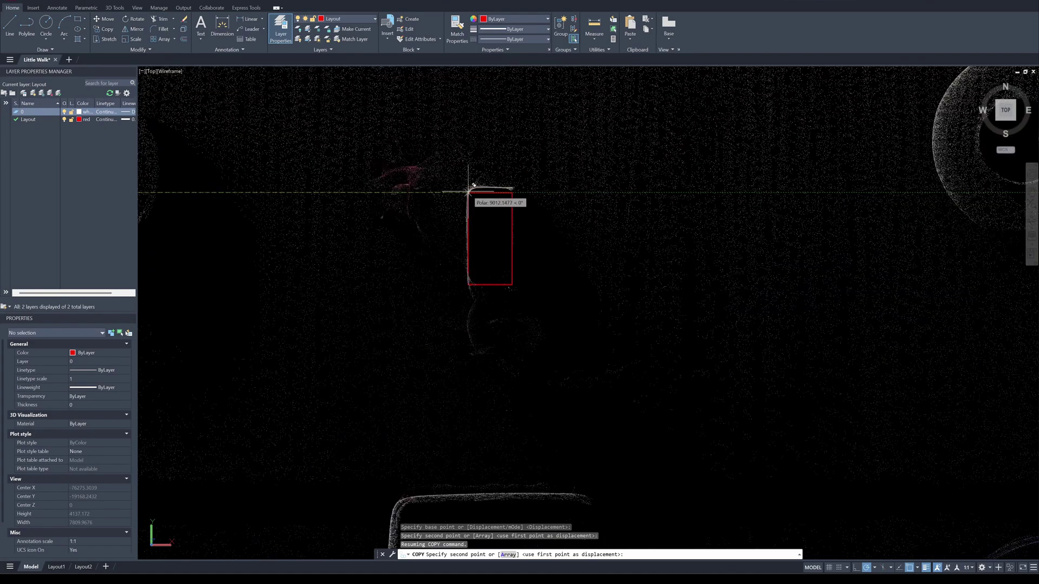
pyautogui.scroll(-3, 469, 188)
pyautogui.write('9000')
# - Place a rectangle copy 9000 units along and bring the next column into view
pyautogui.press('Return')
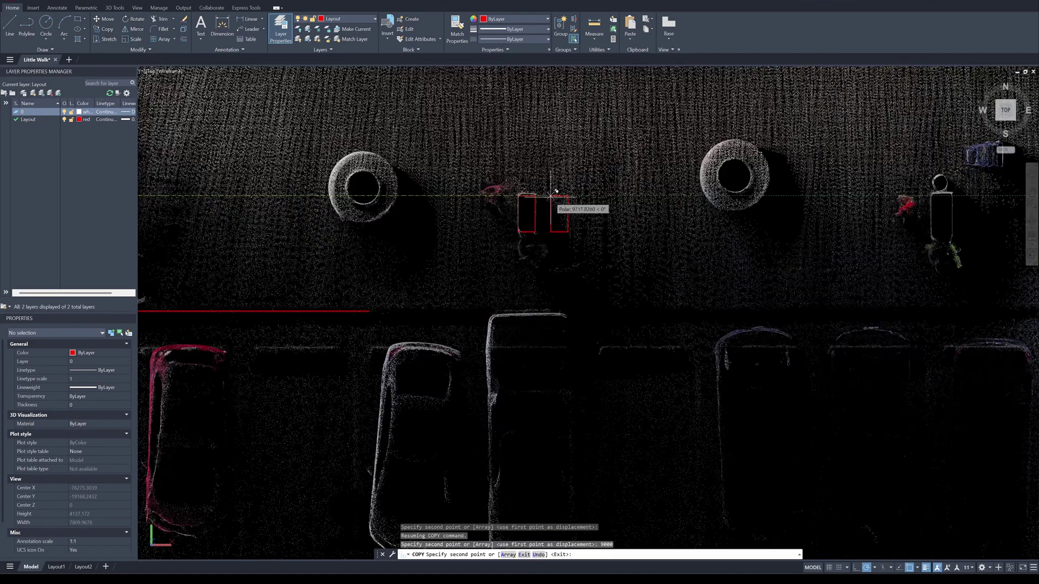
pyautogui.moveTo(555, 191); pyautogui.dragTo(222, 206, button='middle')
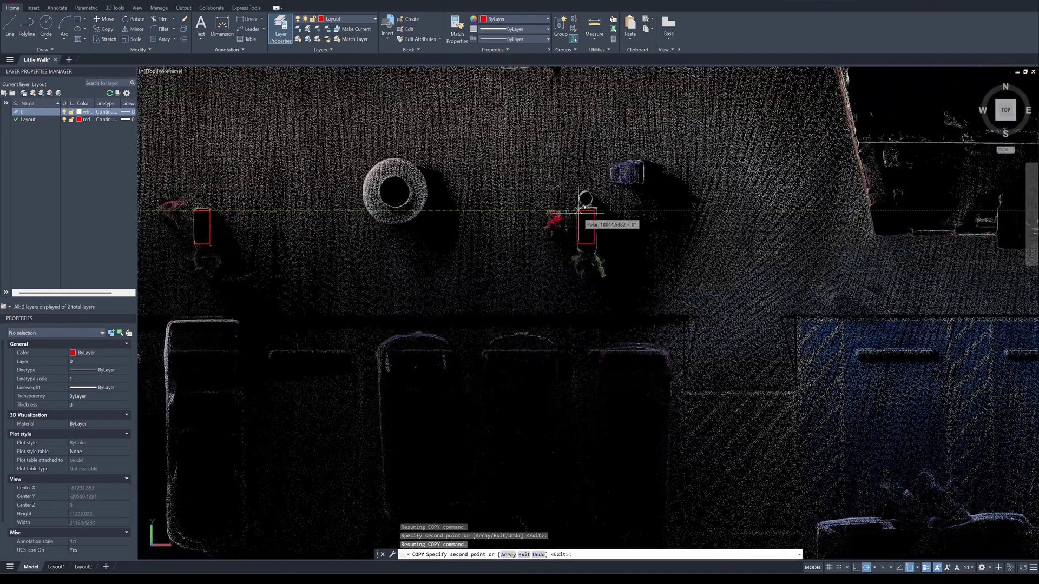
pyautogui.scroll(2, 578, 209)
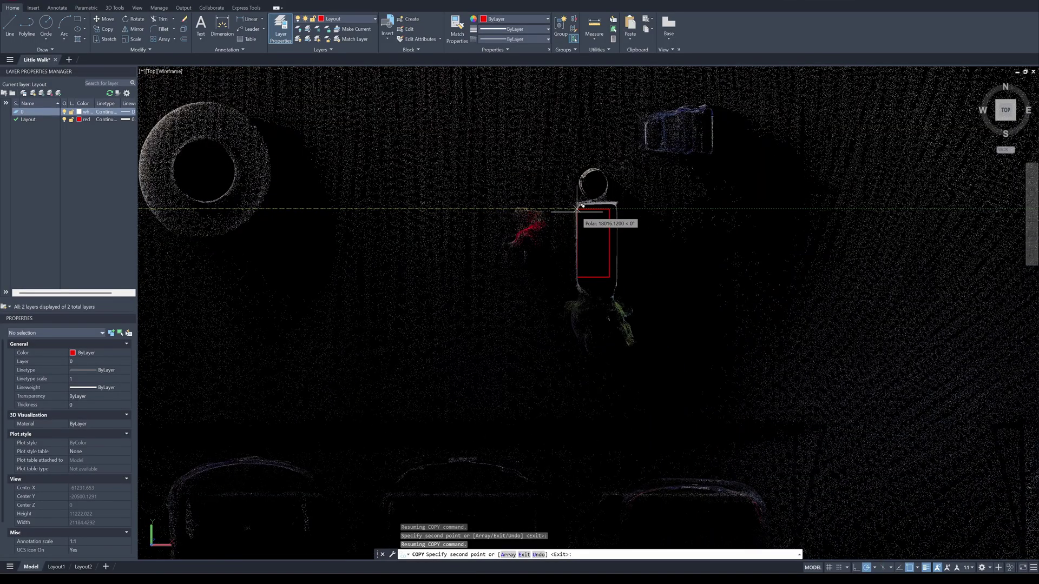
pyautogui.scroll(5, 372, 317)
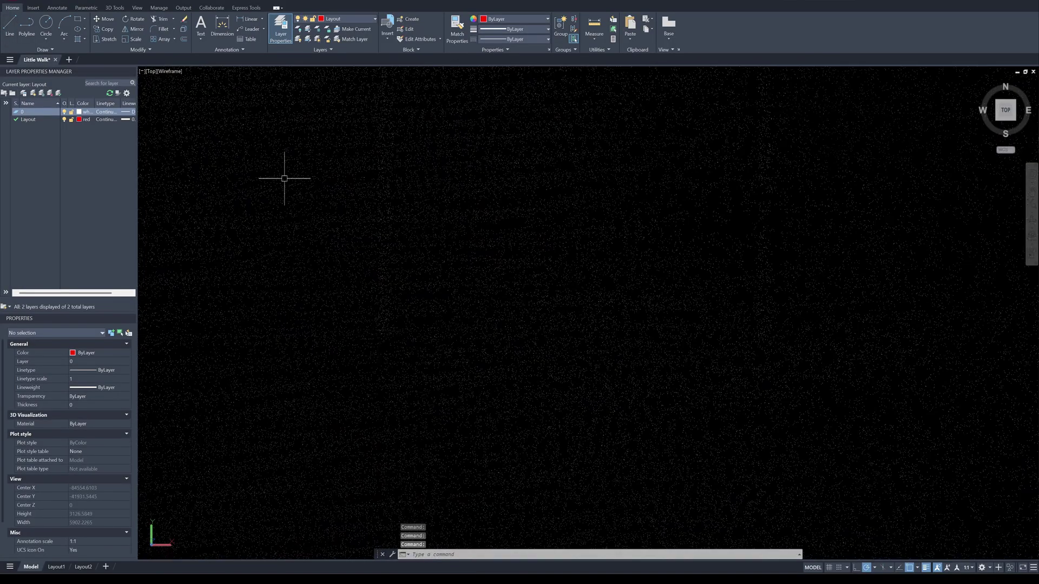
# - Draw a 2500 line under the bays and copy it end to end at 2500 spacing
pyautogui.click(12, 28)
pyautogui.click(385, 336)
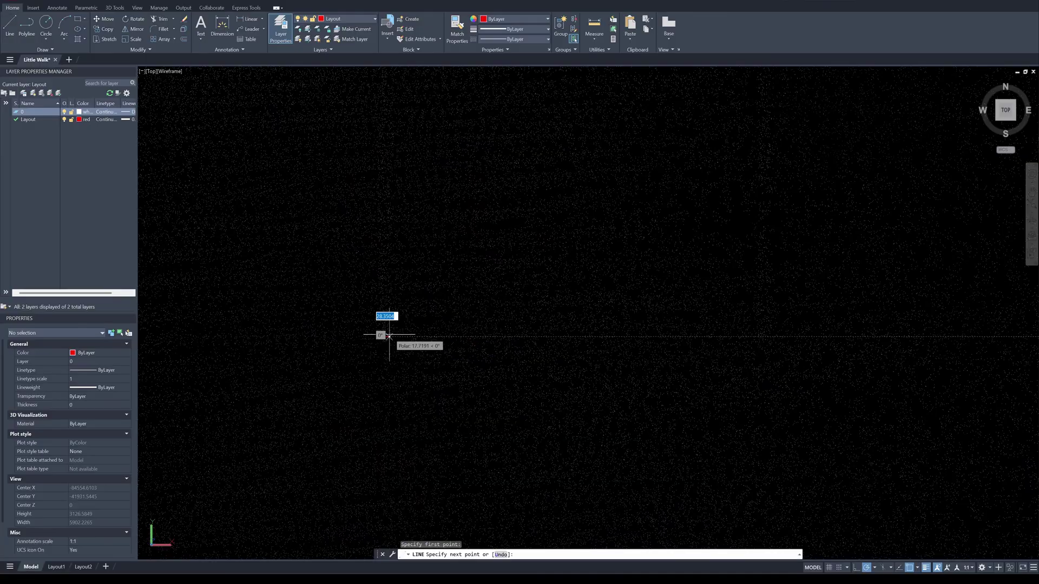
pyautogui.write('2500')
pyautogui.press('Return')
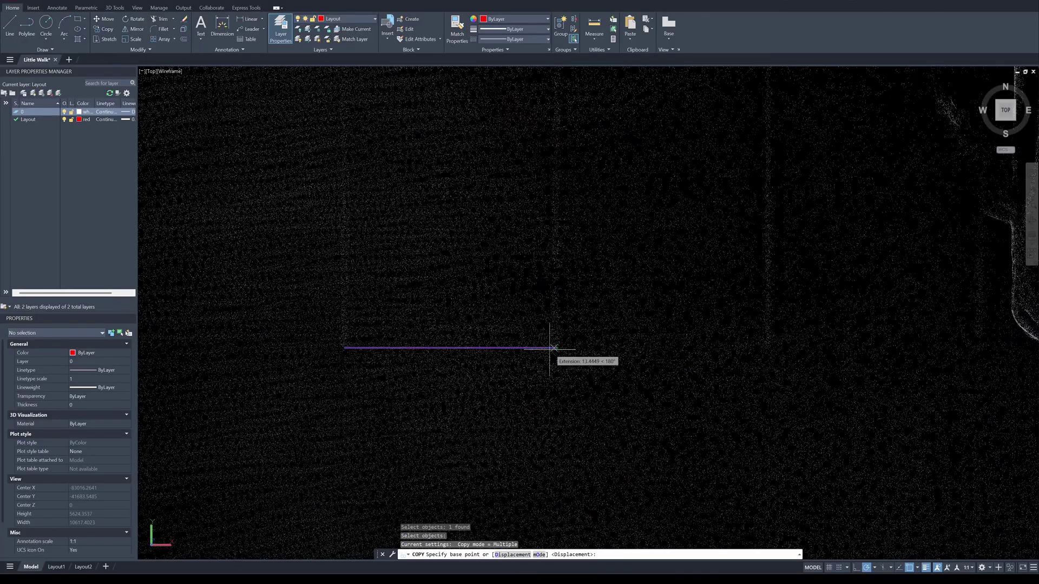
pyautogui.click(347, 345)
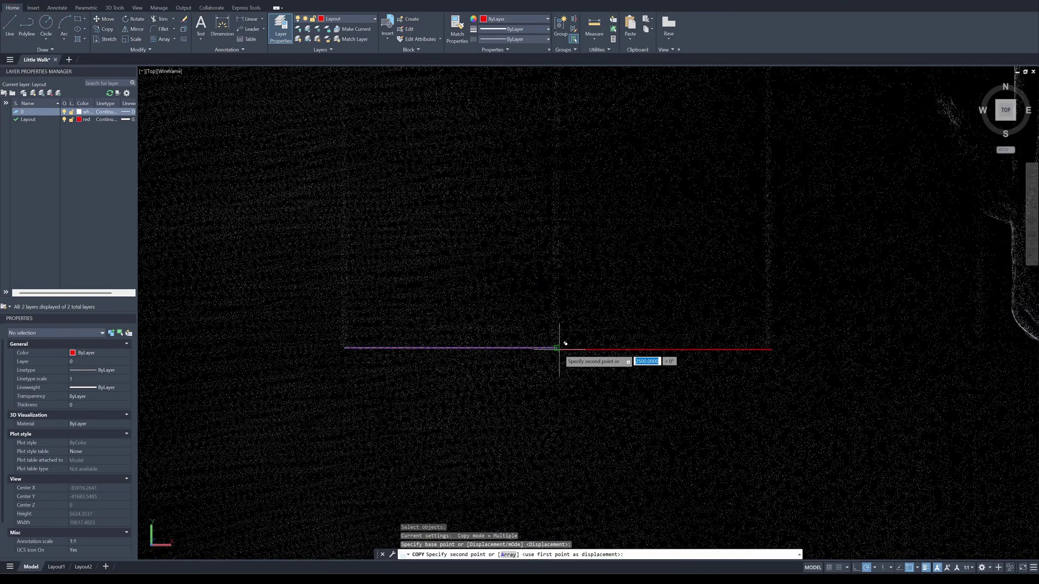
pyautogui.press('Return')
pyautogui.scroll(-2, 615, 375)
pyautogui.scroll(-3, 501, 416)
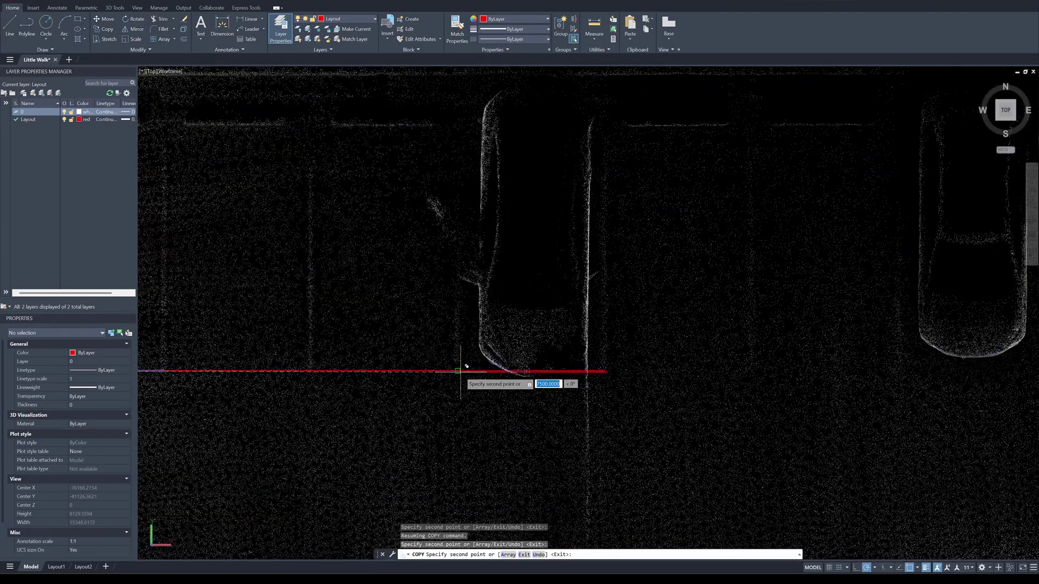
pyautogui.moveTo(608, 371); pyautogui.dragTo(453, 402, button='middle')
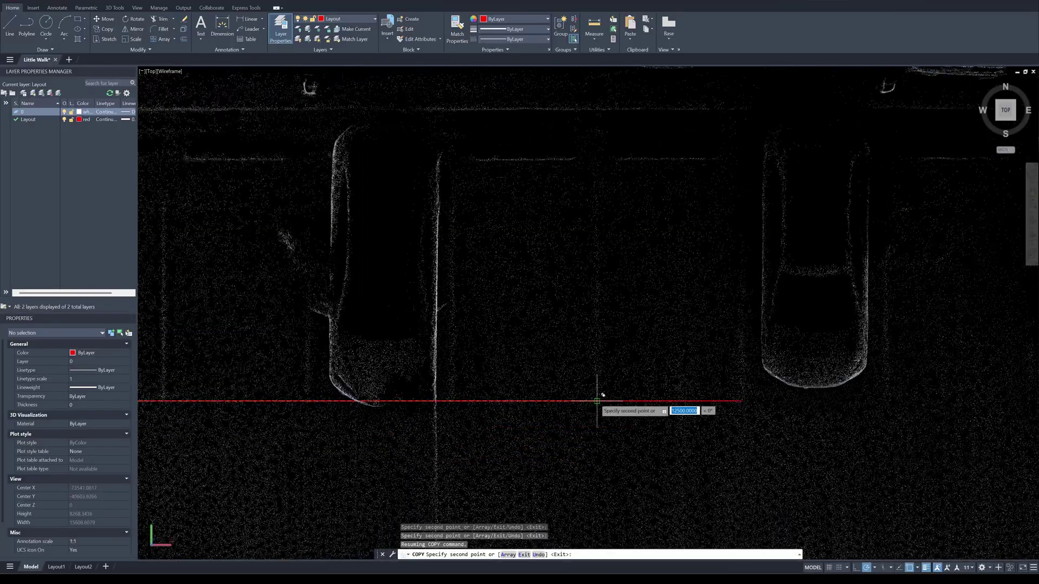
pyautogui.scroll(-3, 640, 325)
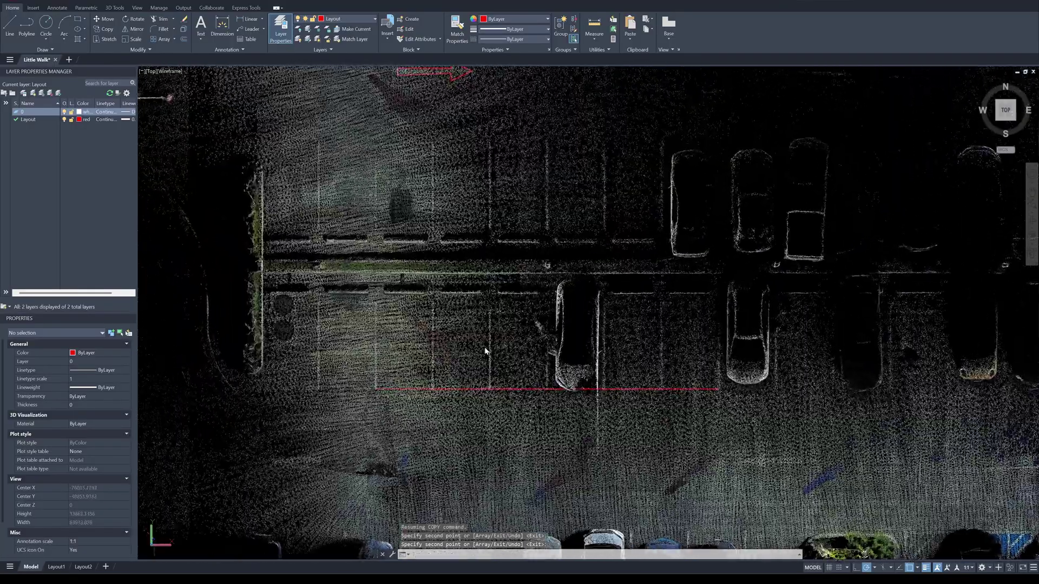
pyautogui.press('Escape')
pyautogui.scroll(2, 482, 282)
pyautogui.scroll(1, 481, 284)
pyautogui.scroll(1, 464, 313)
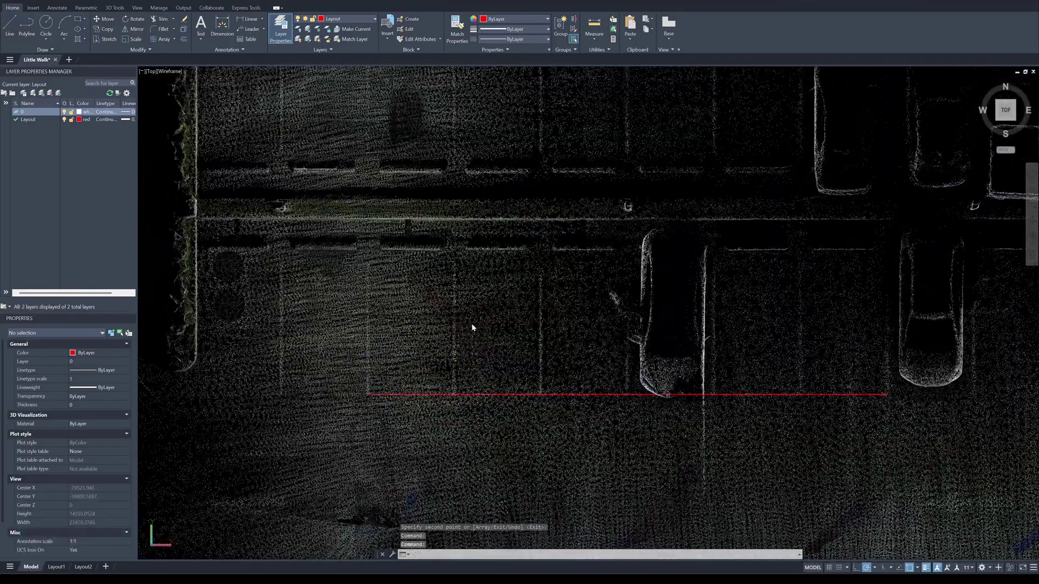
pyautogui.scroll(1, 463, 313)
pyautogui.scroll(8, 464, 313)
# - Copy the small column rectangle 10500 along the wall
pyautogui.press('Return')
pyautogui.click(510, 381)
pyautogui.press('Return')
pyautogui.click(446, 308)
pyautogui.scroll(-4, 451, 308)
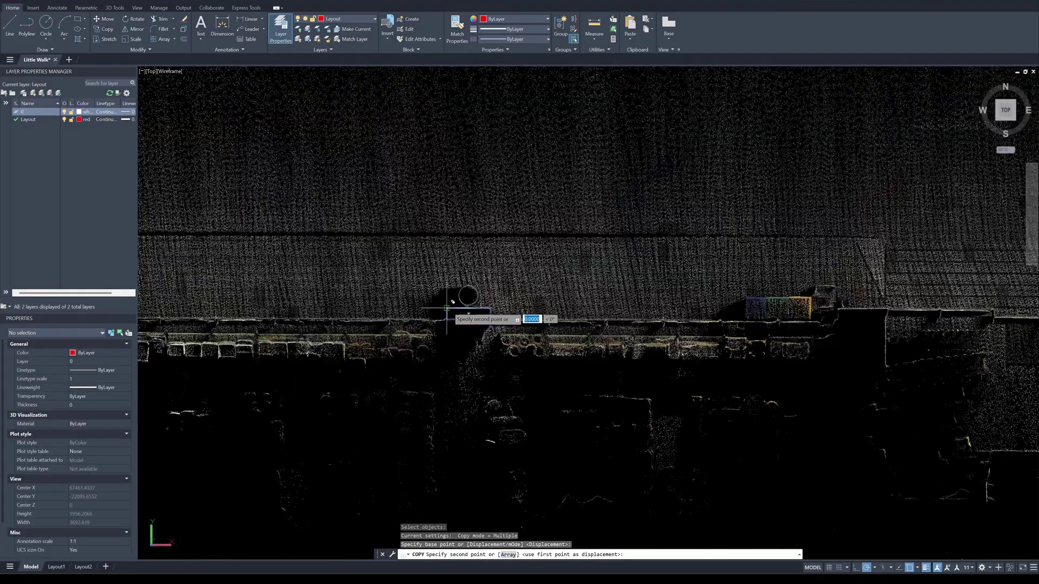
pyautogui.scroll(-1, 454, 309)
pyautogui.moveTo(454, 309); pyautogui.dragTo(480, 308, button='middle')
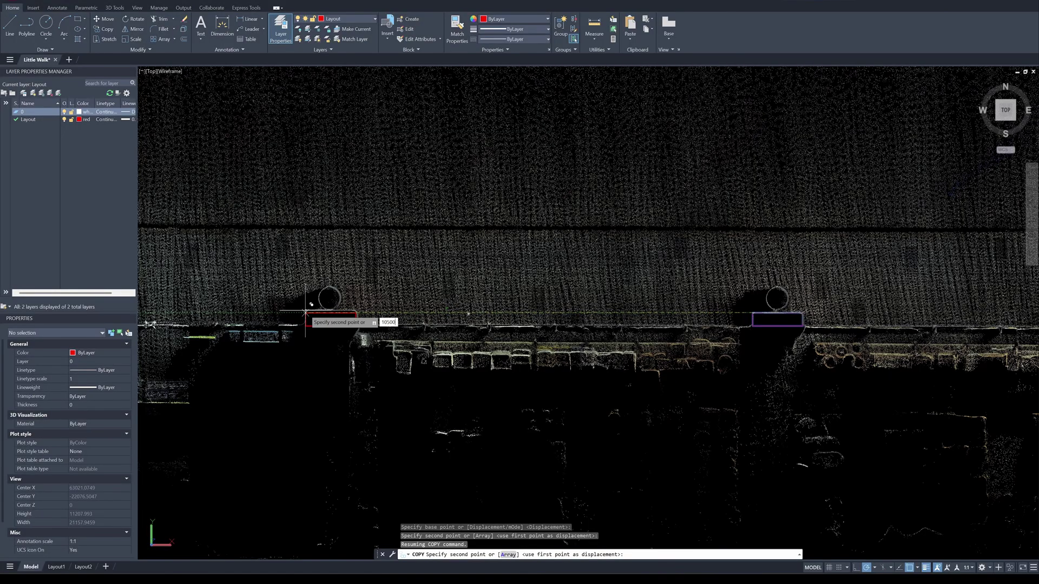
pyautogui.scroll(3, 310, 313)
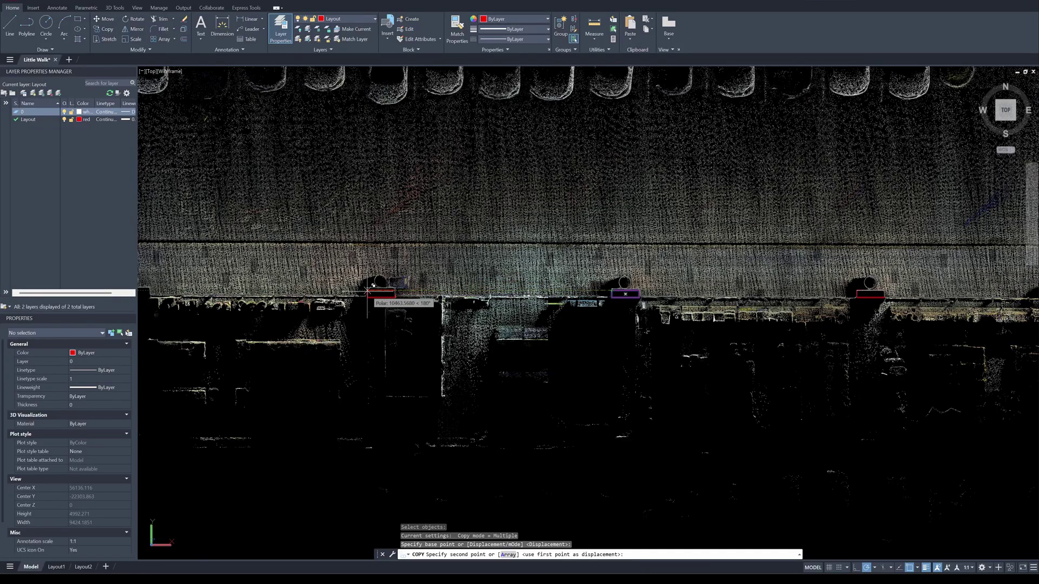
pyautogui.press('Return')
pyautogui.write('10500')
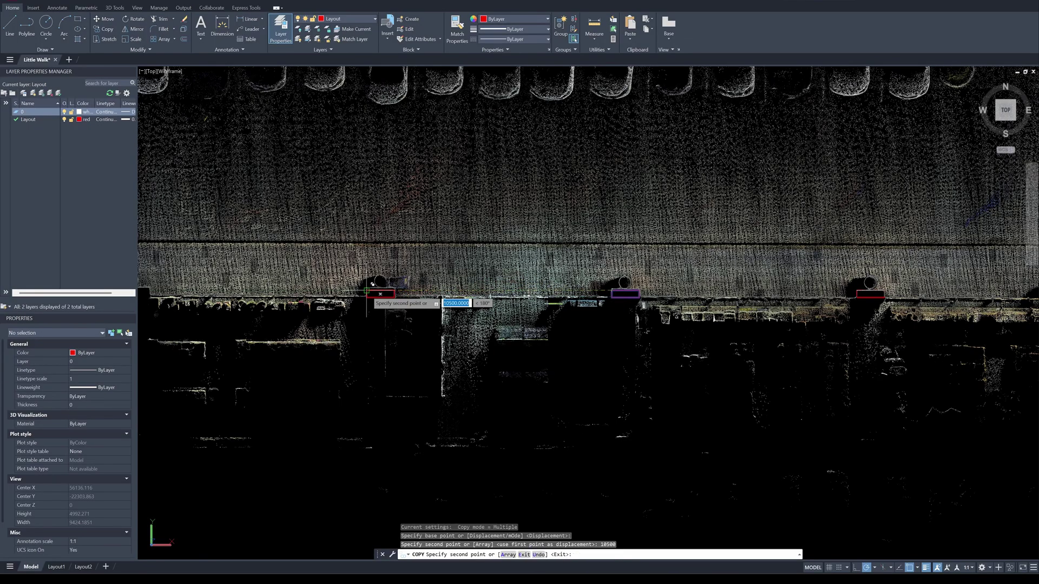
pyautogui.press('Return')
pyautogui.scroll(2, 371, 293)
pyautogui.scroll(5, 371, 297)
pyautogui.scroll(2, 383, 248)
pyautogui.scroll(3, 383, 254)
pyautogui.scroll(2, 383, 254)
pyautogui.scroll(-5, 406, 277)
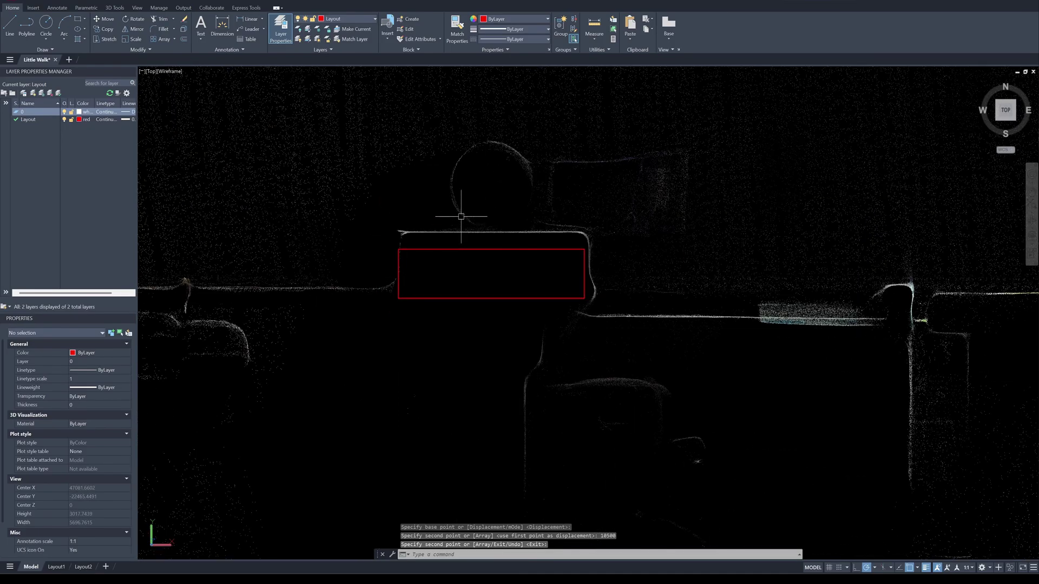
pyautogui.scroll(-3, 491, 313)
pyautogui.scroll(-2, 495, 334)
pyautogui.scroll(-2, 496, 325)
pyautogui.scroll(2, 503, 364)
pyautogui.write('co')
# - Copy another rectangle 10500 along, then start a distance measurement at its left edge
pyautogui.press('Return')
pyautogui.click(578, 254)
pyautogui.press('Return')
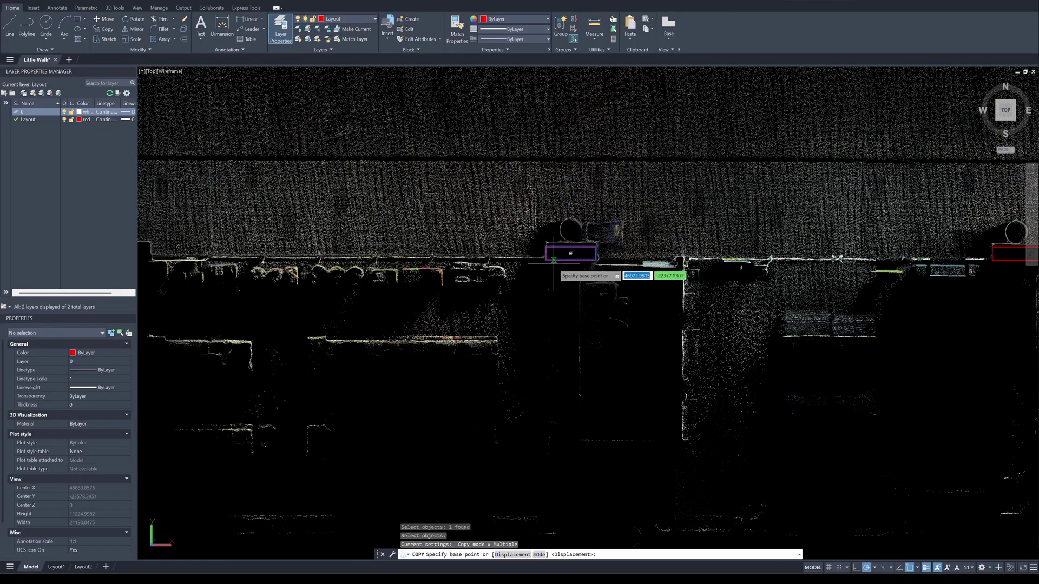
pyautogui.scroll(2, 542, 241)
pyautogui.click(542, 242)
pyautogui.scroll(-2, 559, 243)
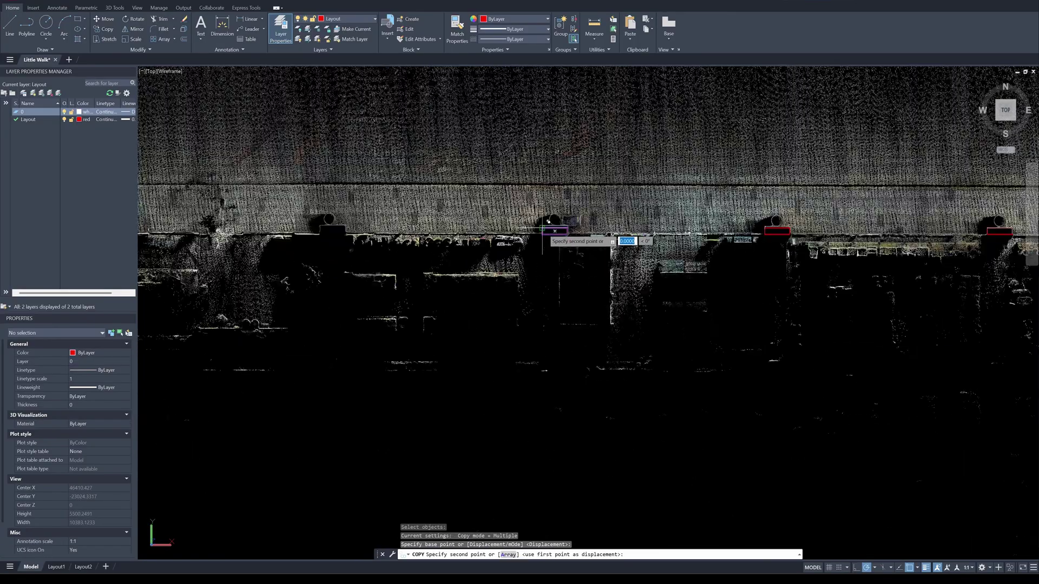
pyautogui.scroll(-1, 695, 235)
pyautogui.scroll(-1, 454, 220)
pyautogui.write('10500')
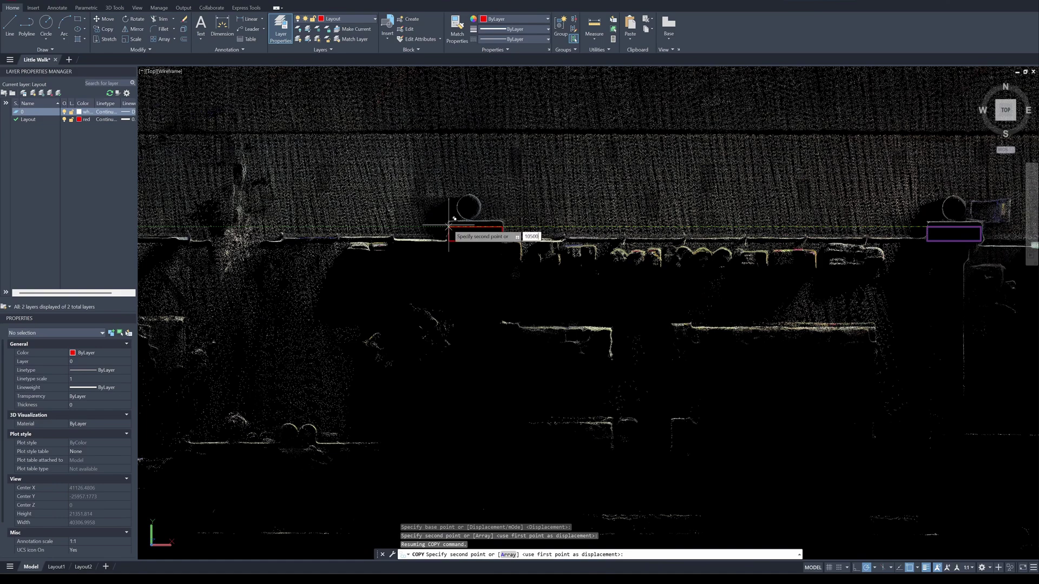
pyautogui.press('Return')
pyautogui.scroll(3, 462, 203)
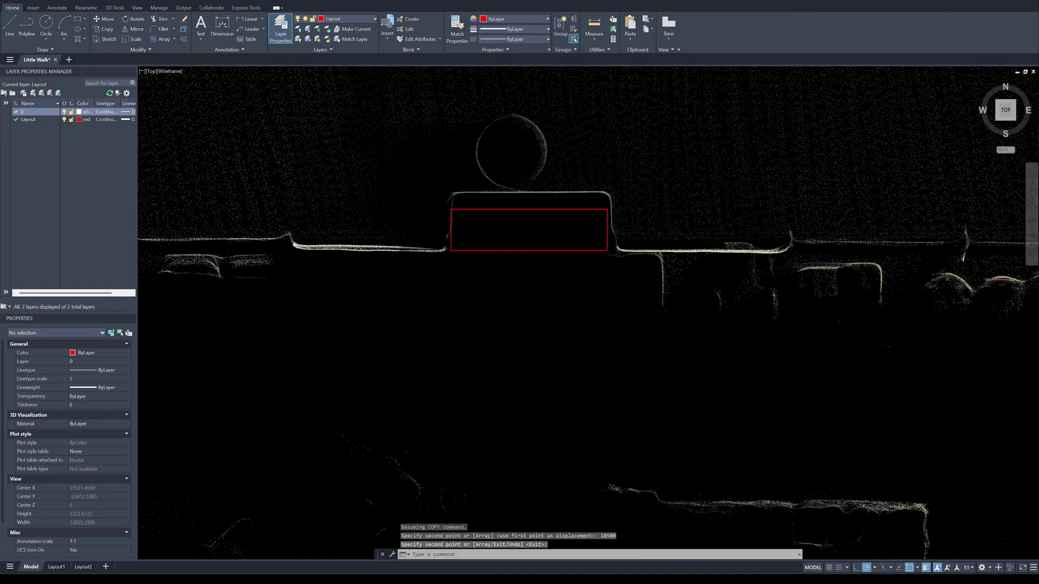
pyautogui.scroll(5, 457, 213)
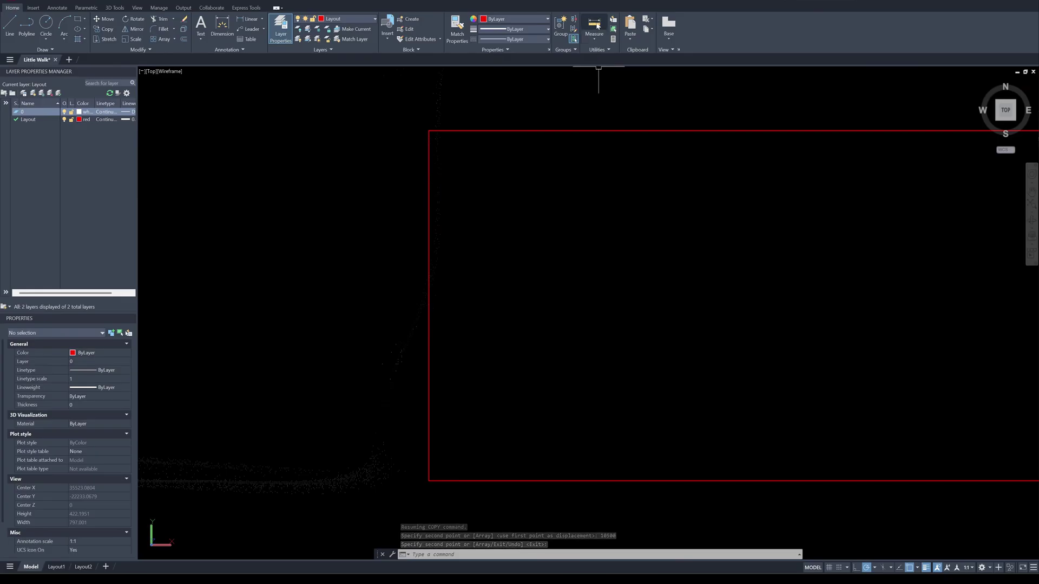
pyautogui.click(594, 27)
pyautogui.click(429, 201)
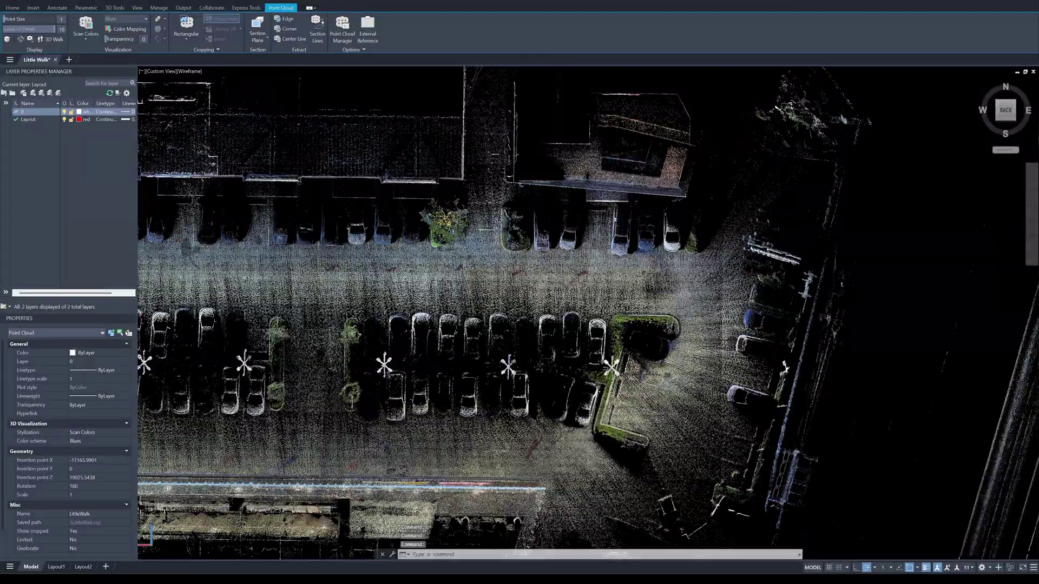
# - Orbit the mall point cloud into an oblique 3D view and clear the selection
pyautogui.keyDown('shift'); pyautogui.moveTo(854, 354); pyautogui.dragTo(860, 357, button='middle'); pyautogui.keyUp('shift')
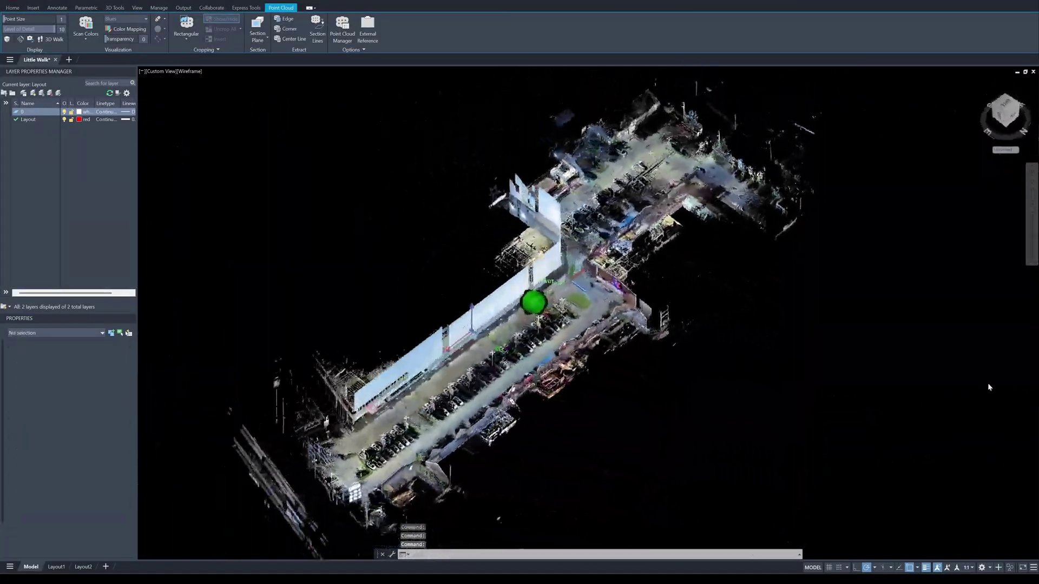
pyautogui.keyDown('shift'); pyautogui.moveTo(860, 357); pyautogui.dragTo(989, 387, button='middle'); pyautogui.keyUp('shift')
pyautogui.press('Escape')
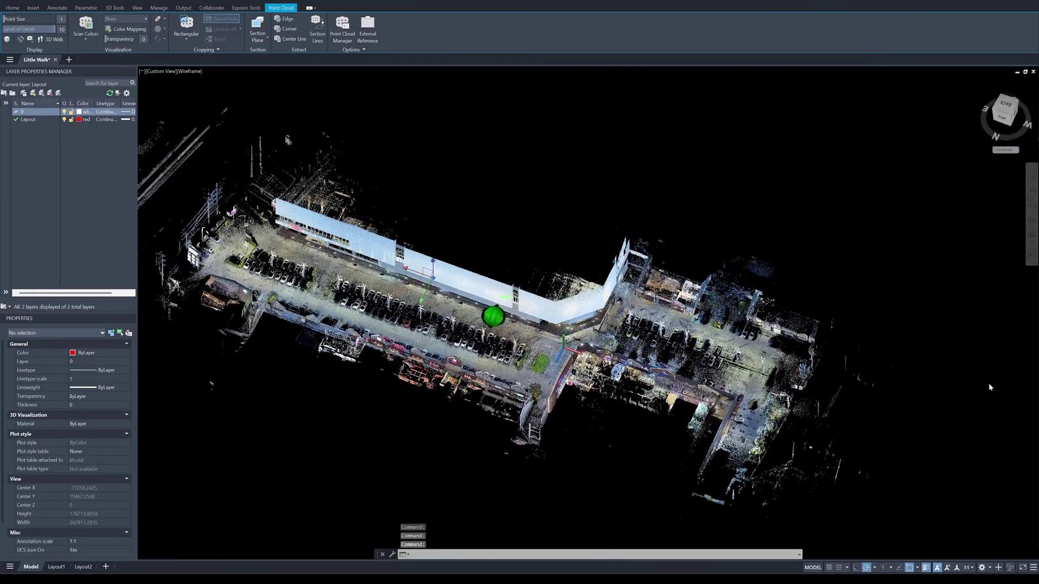
pyautogui.press('Escape')
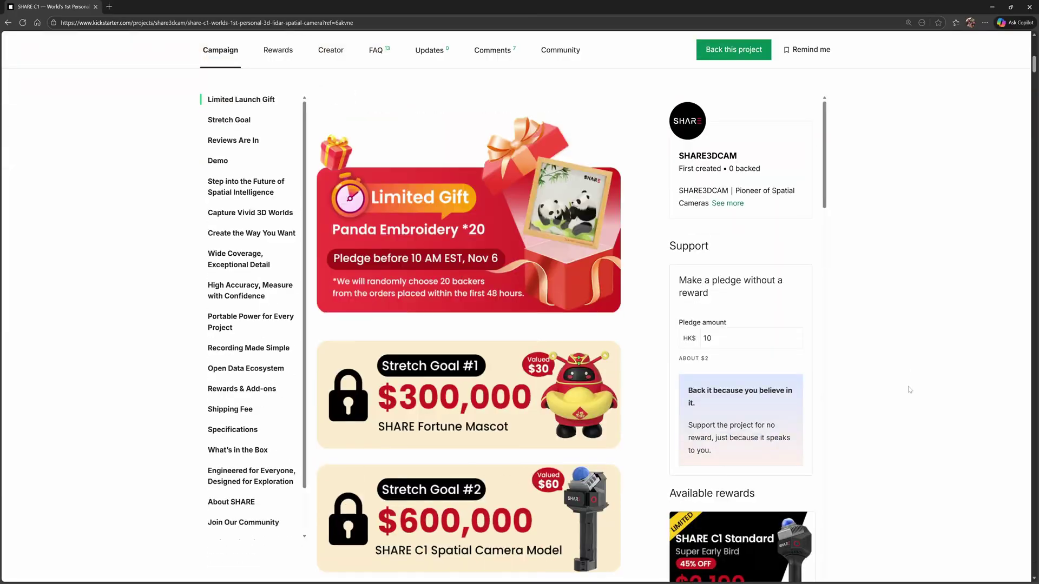
pyautogui.scroll(-3, 909, 389)
pyautogui.scroll(-2, 909, 389)
pyautogui.scroll(-4, 909, 390)
pyautogui.scroll(-5, 909, 390)
pyautogui.scroll(-1, 468, 325)
pyautogui.scroll(-2, 467, 324)
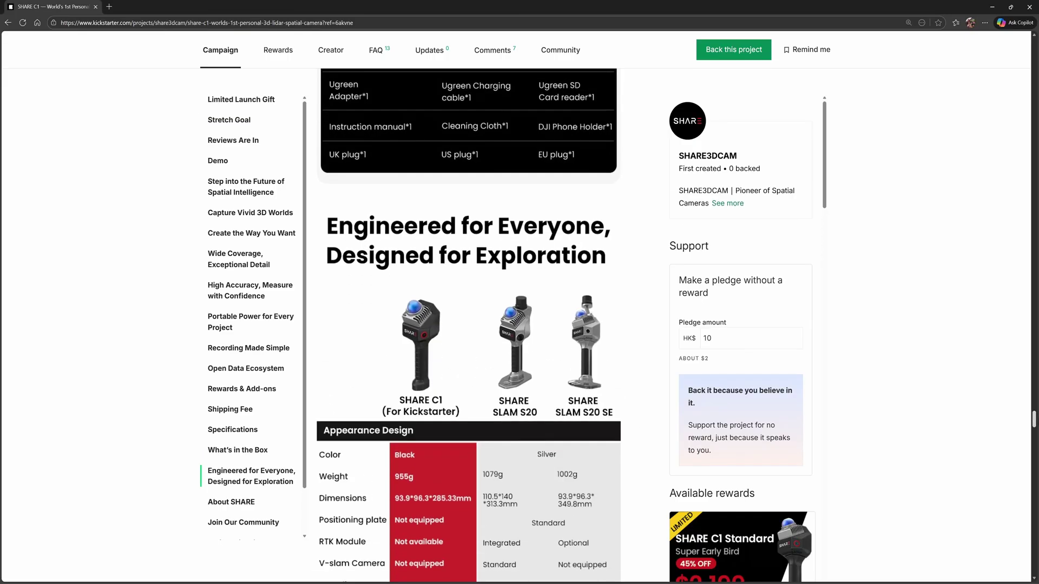